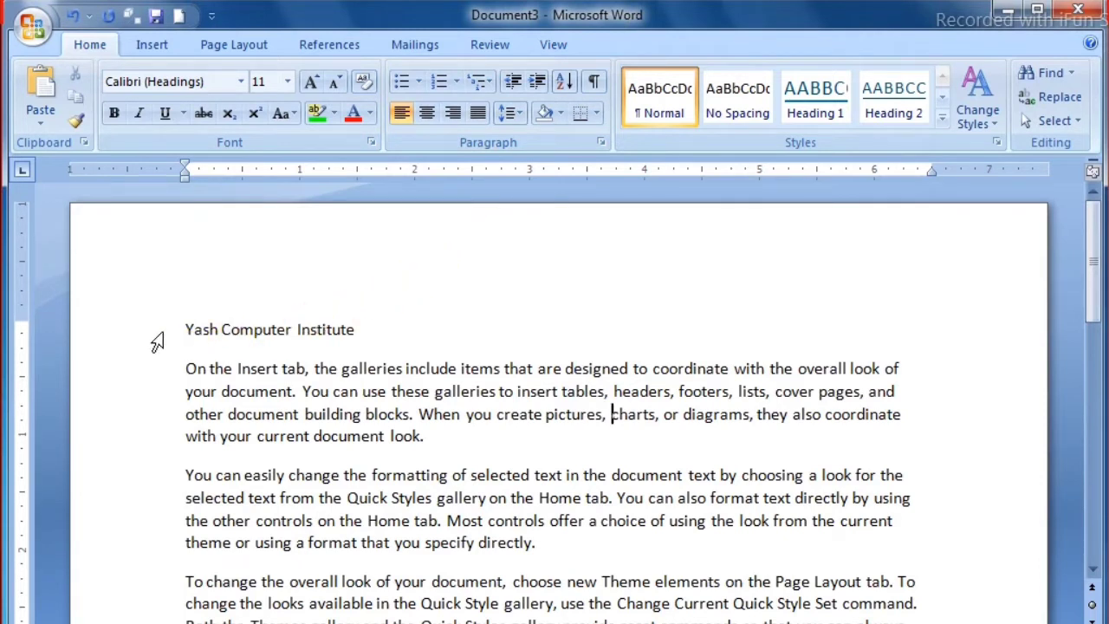
- Try center, right and justified alignment on the title and first paragraph, and return both to left alignment
left_click_drag(157, 343, 173, 445)
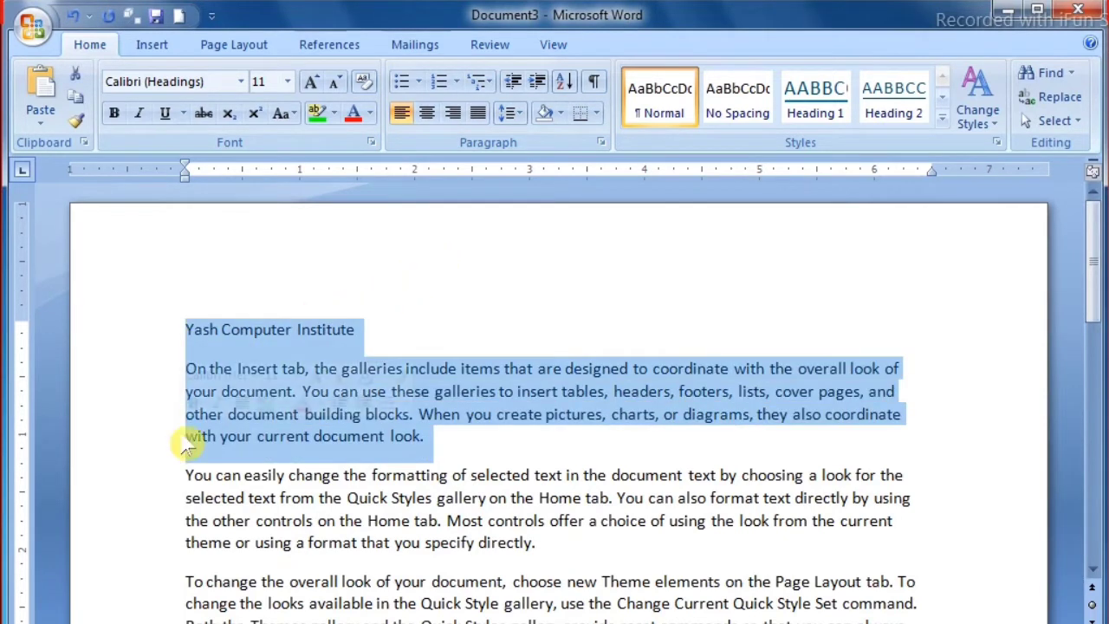
left_click(404, 120)
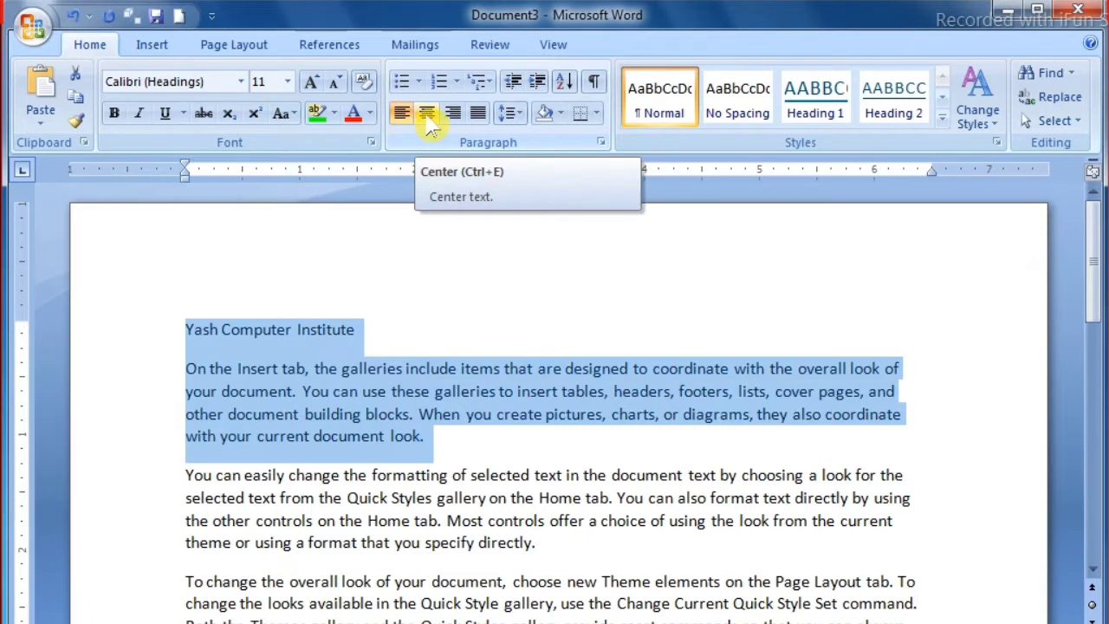
left_click(428, 118)
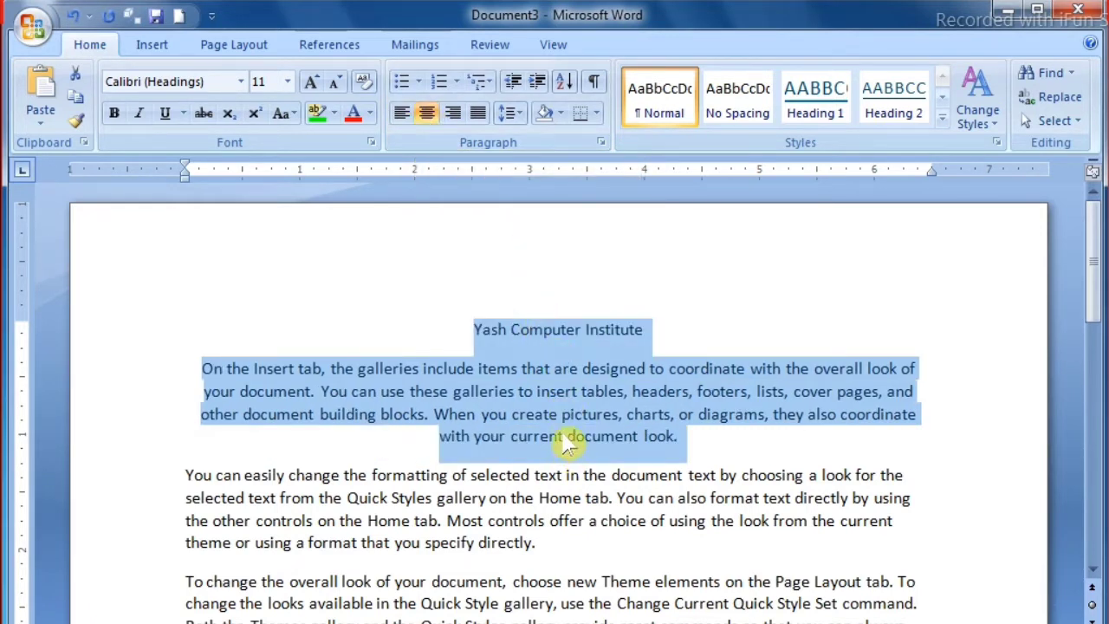
left_click(452, 114)
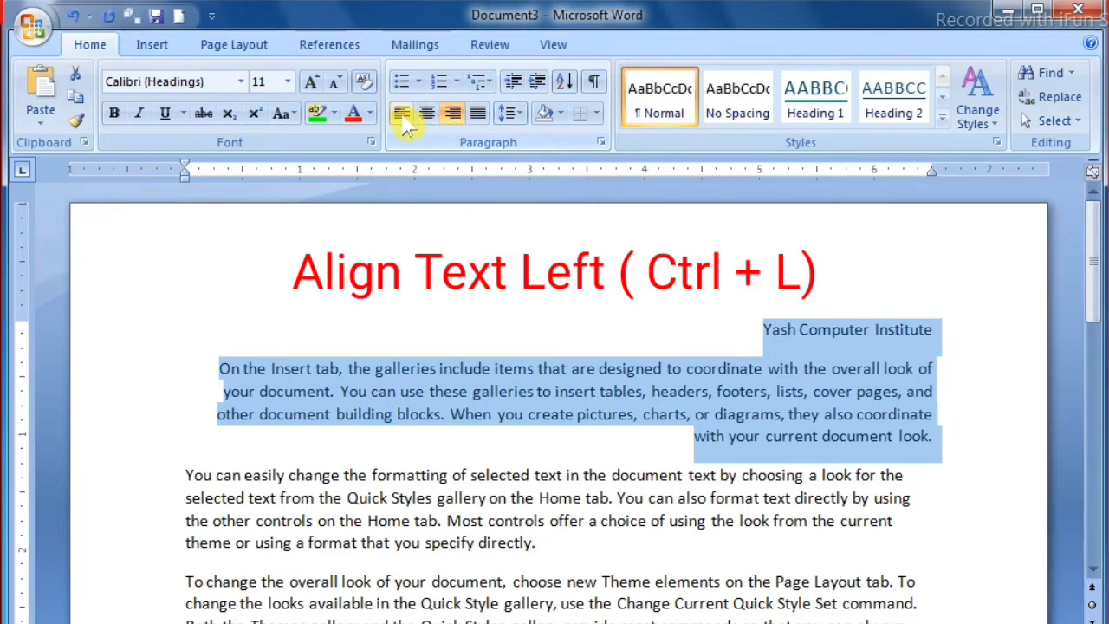
left_click(478, 114)
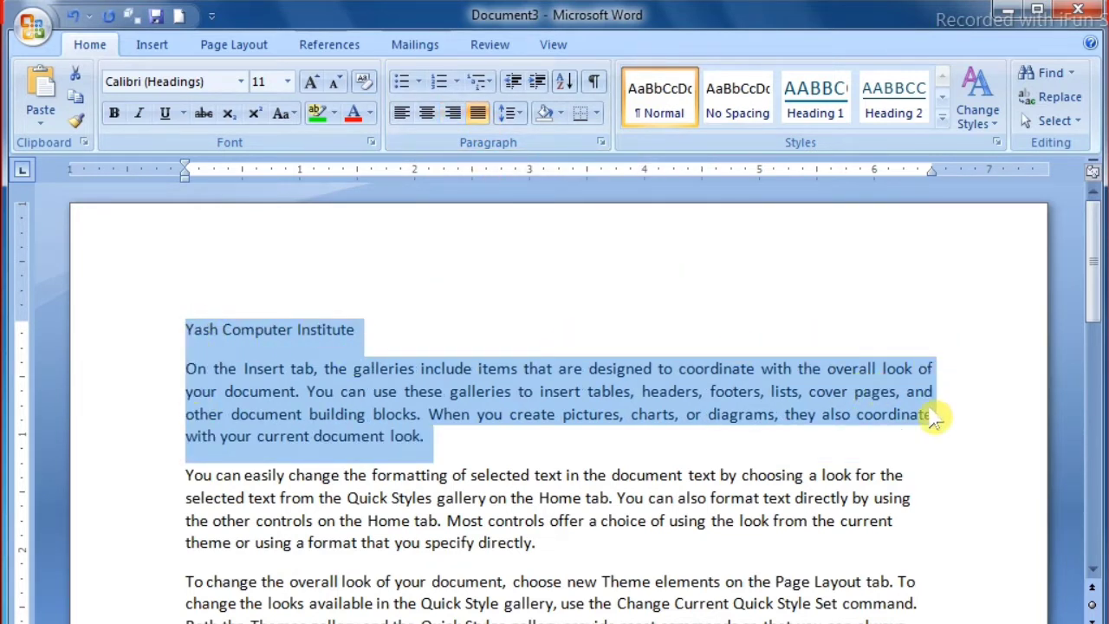
left_click(403, 115)
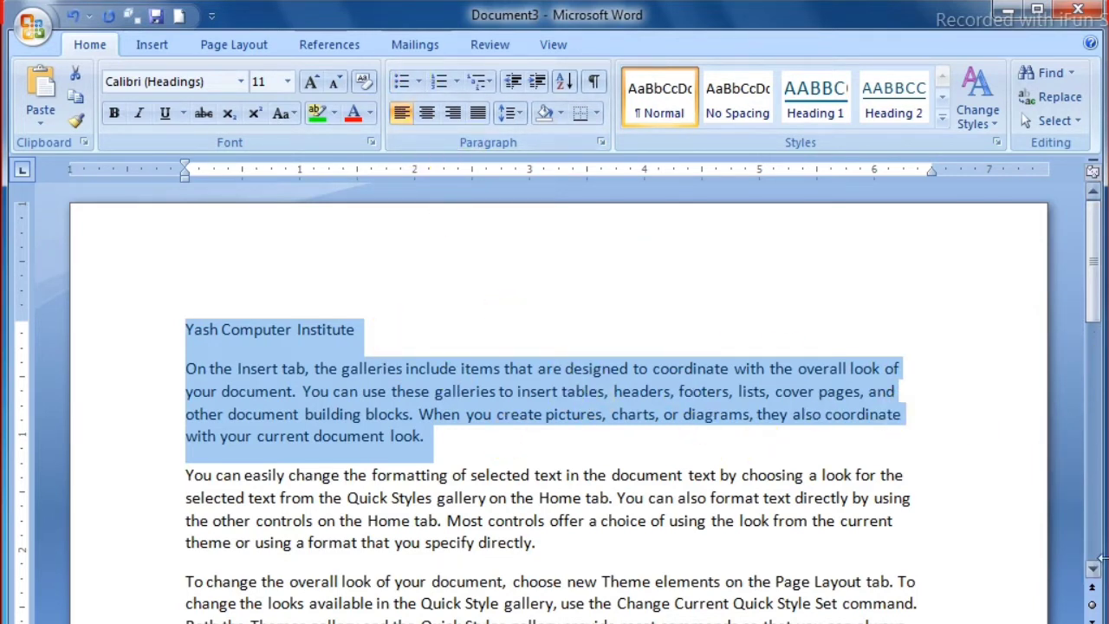
- Apply arrow-style bullets to the first ten entries of the names list below the paragraphs
left_click(1093, 573)
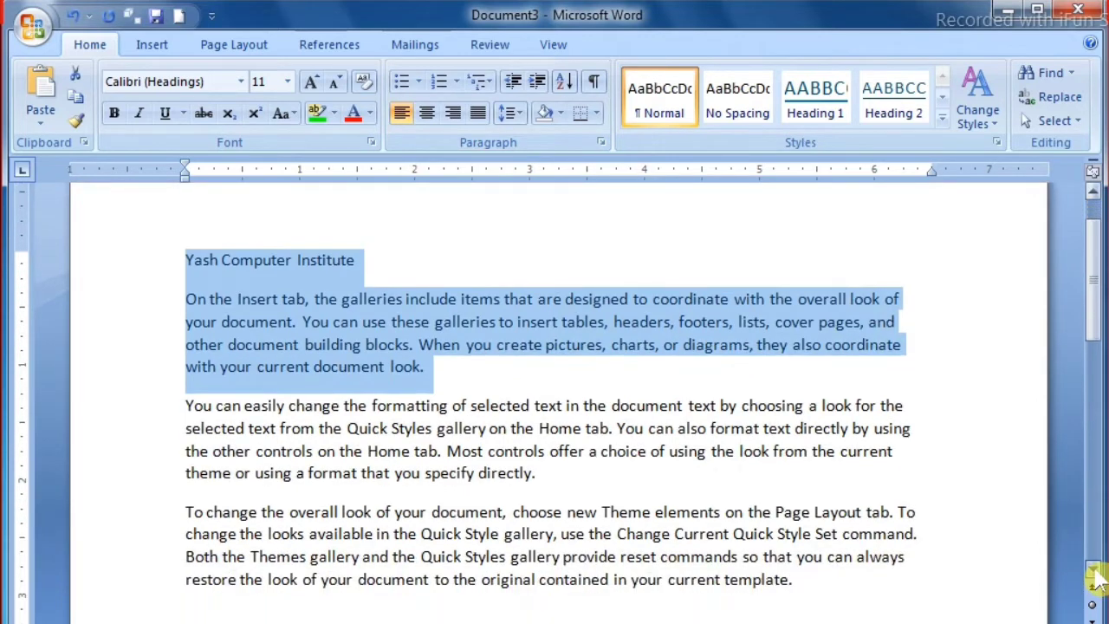
left_click_drag(1094, 575, 1093, 575)
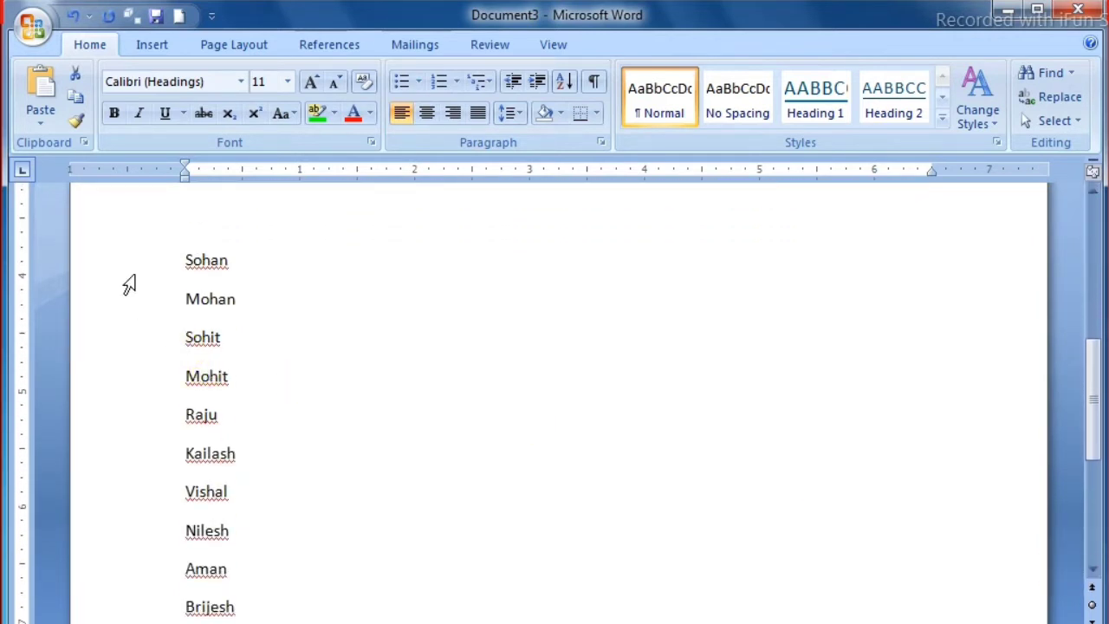
left_click_drag(126, 279, 189, 611)
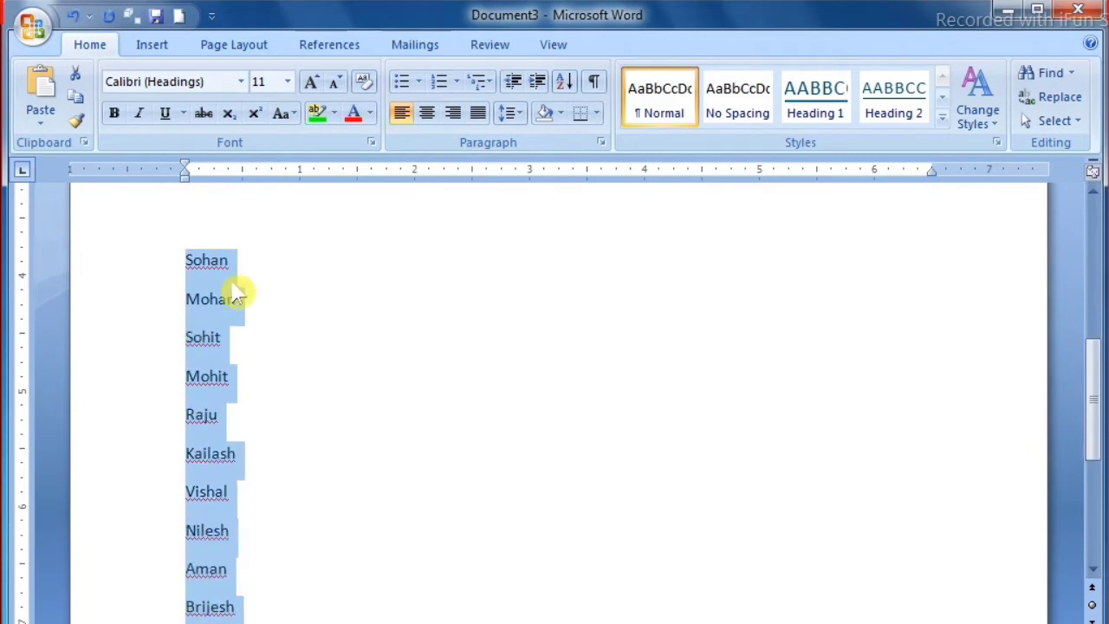
left_click(417, 84)
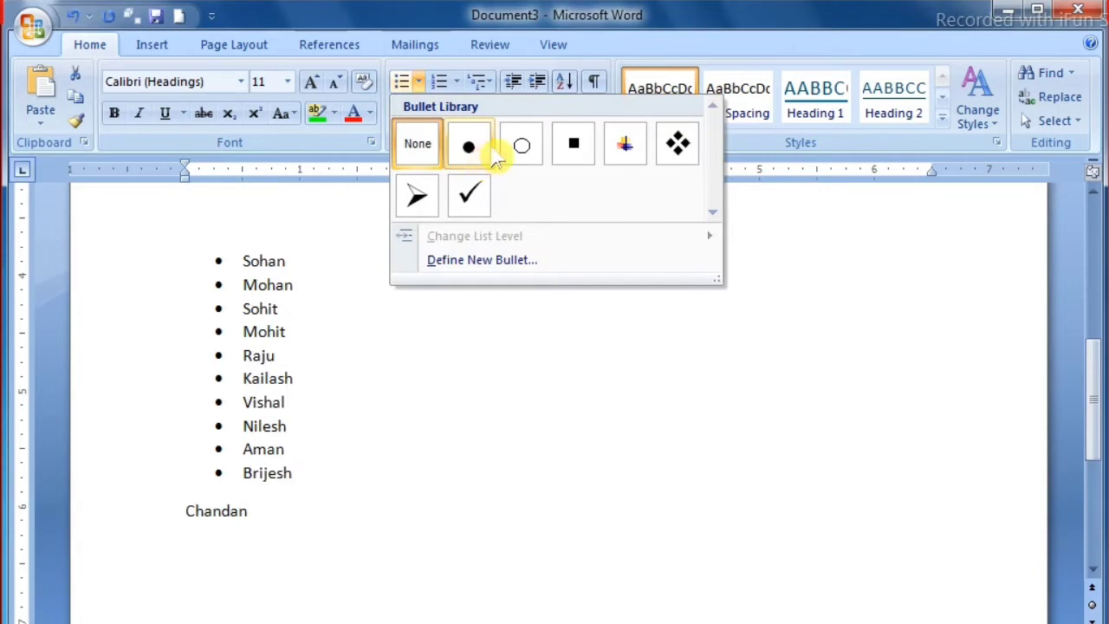
left_click(417, 143)
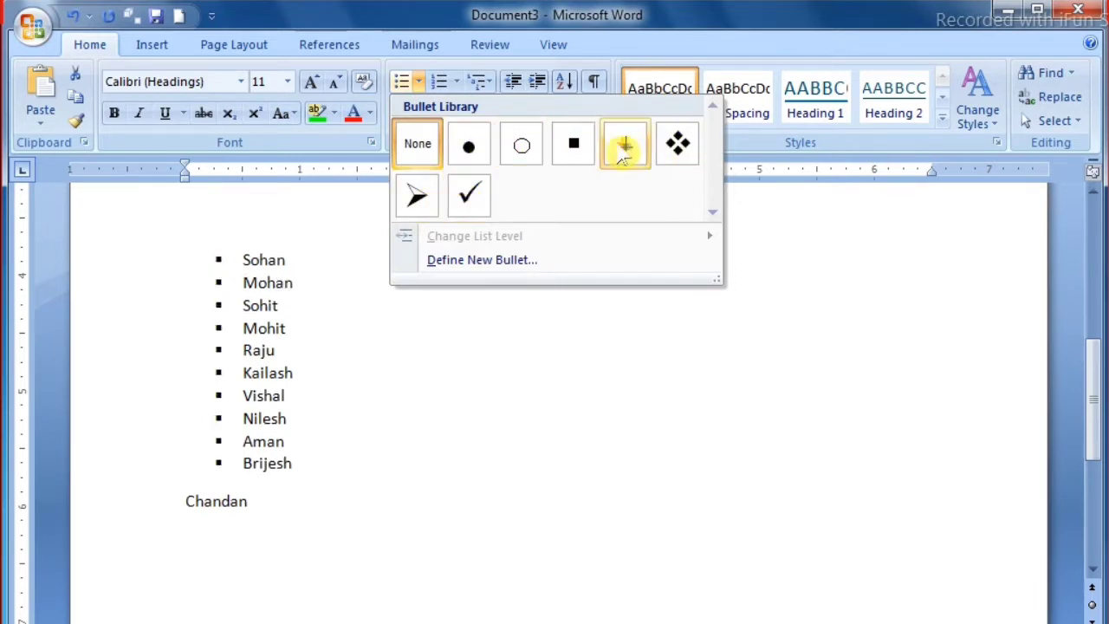
left_click(418, 197)
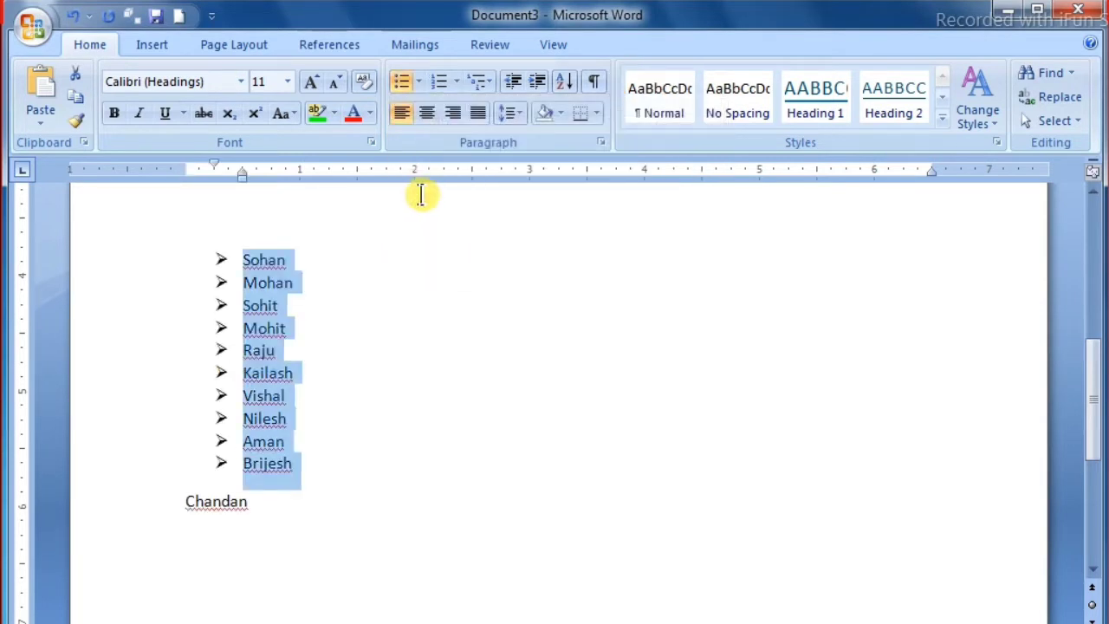
left_click(341, 397)
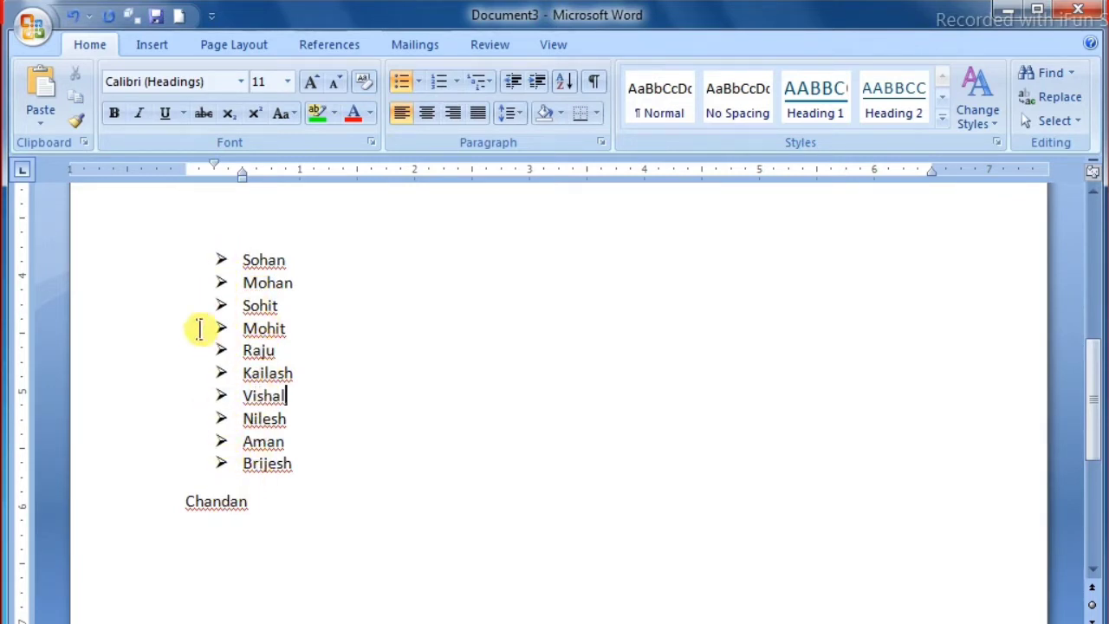
- Number all eleven entries of the names list with the 1., 2., 3. format
left_click_drag(136, 263, 154, 511)
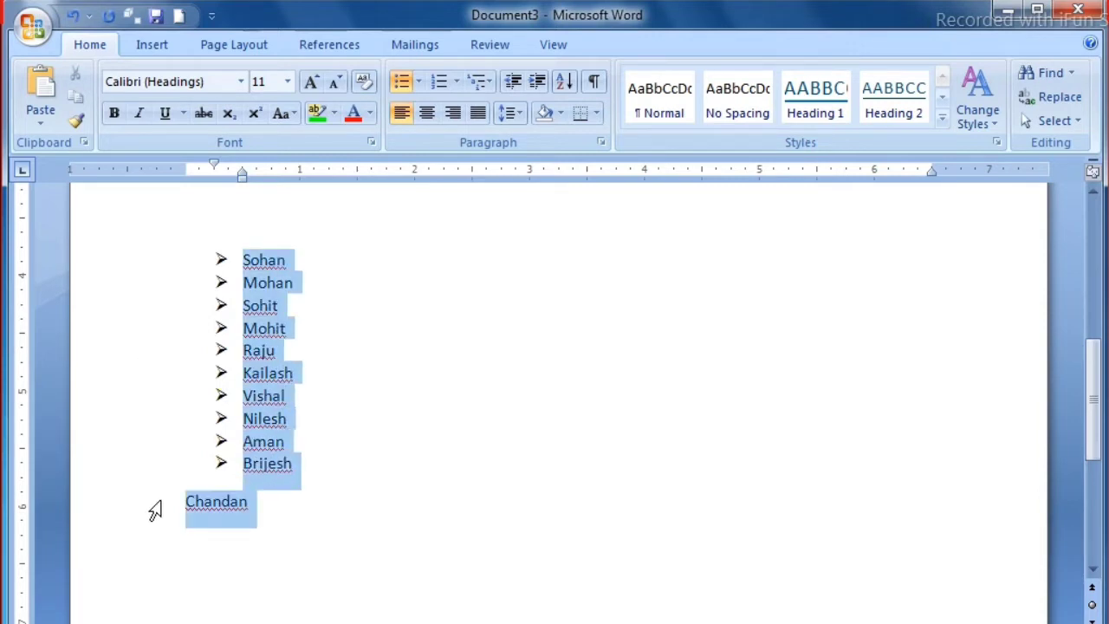
left_click(457, 82)
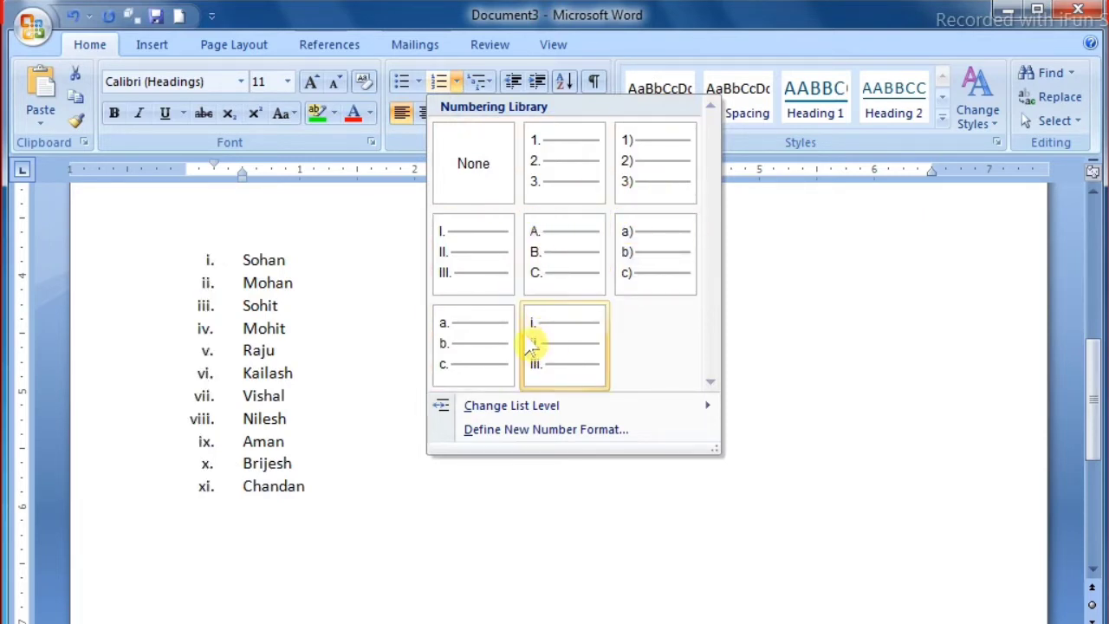
left_click(563, 181)
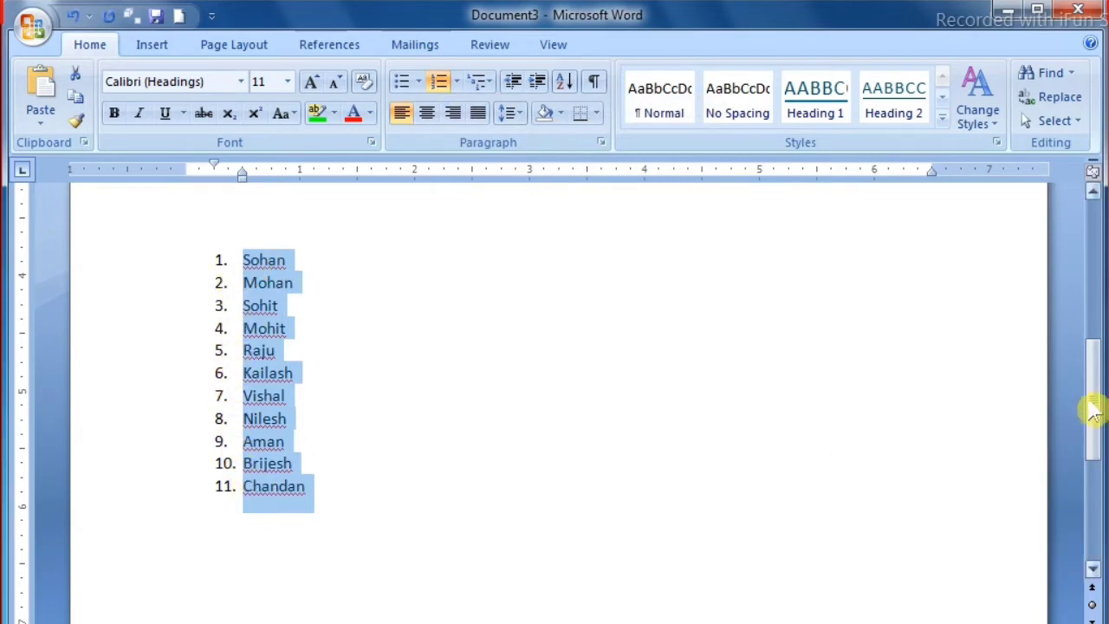
- Set the line spacing of the first body paragraph below the title to 1.0
left_click_drag(1094, 414, 1075, 273)
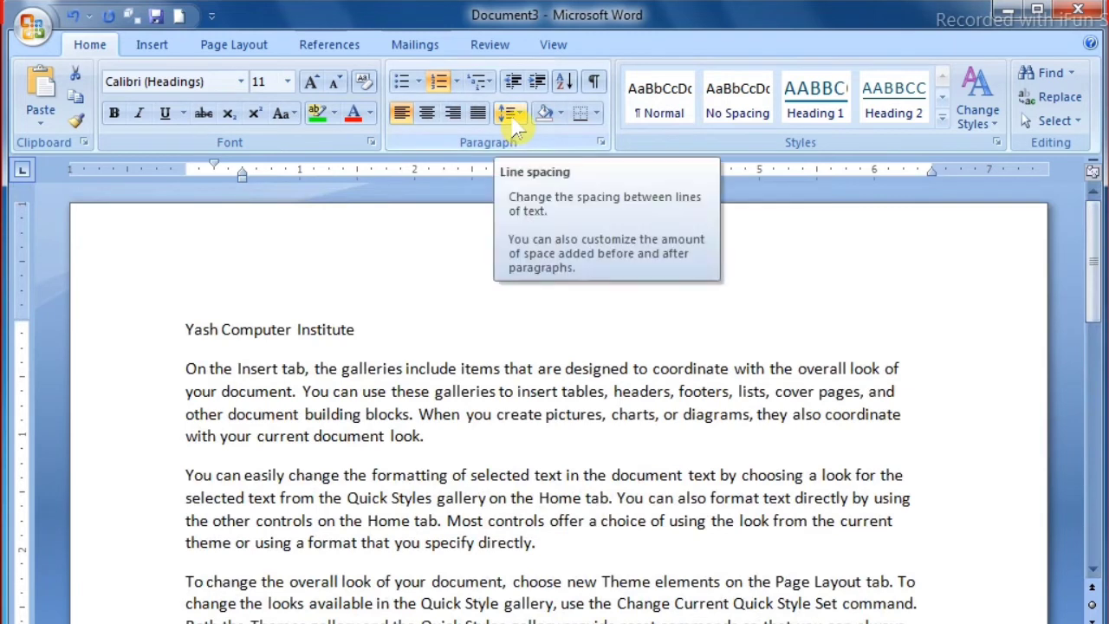
left_click(546, 421)
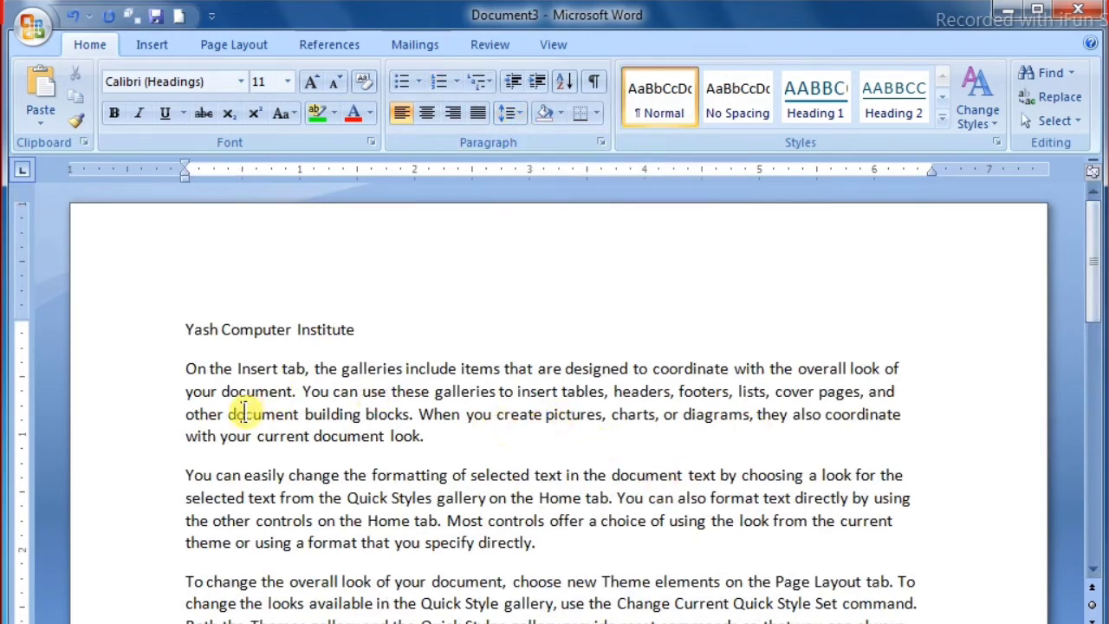
left_click_drag(157, 385, 168, 446)
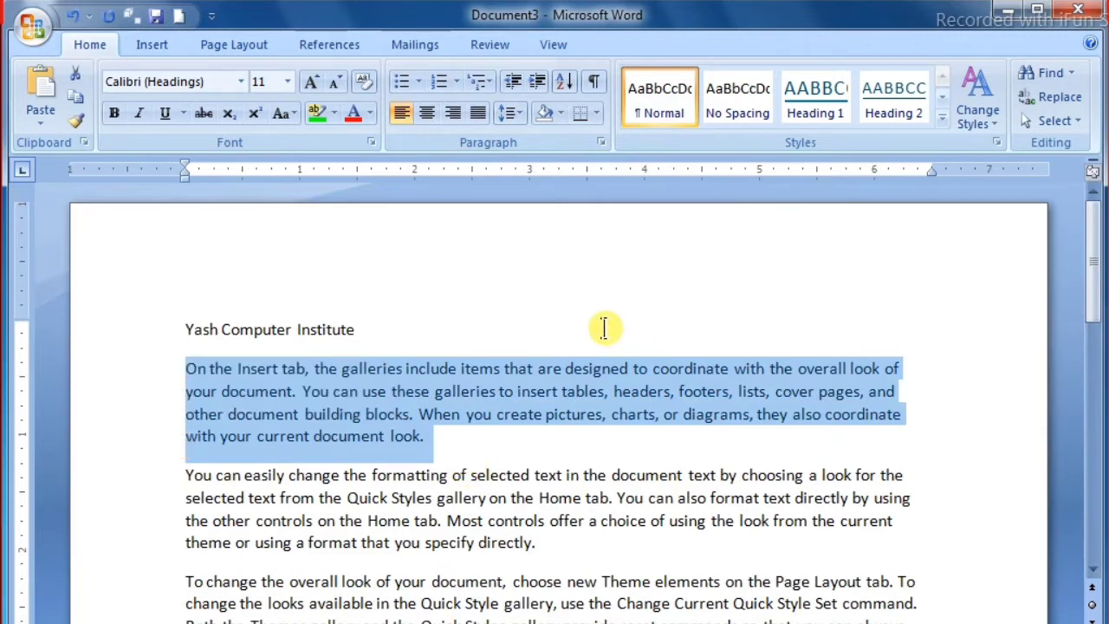
left_click(520, 121)
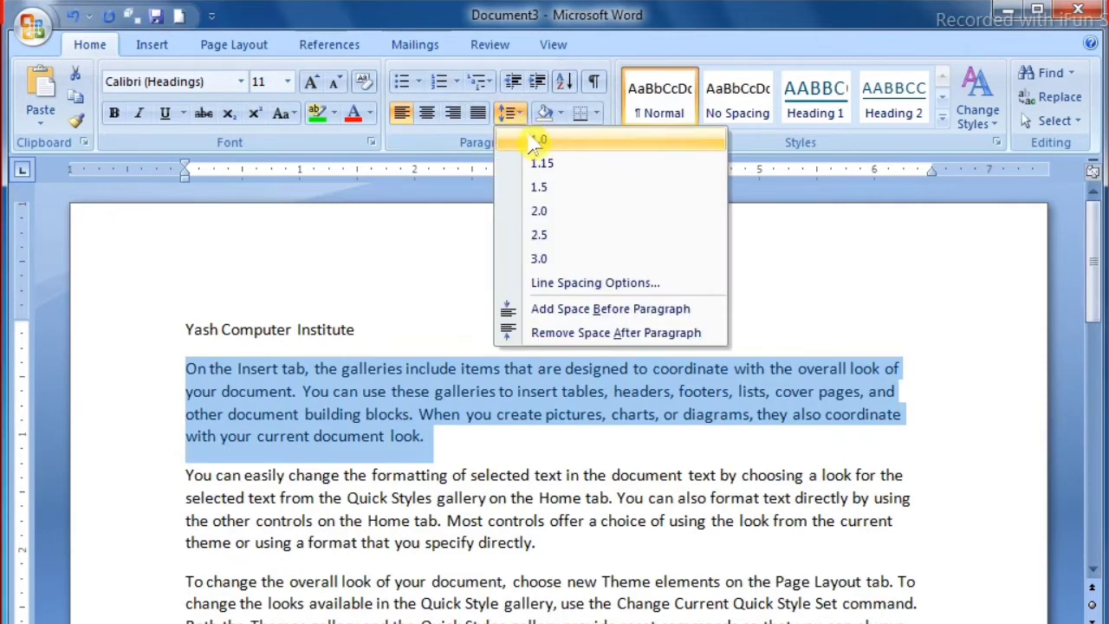
left_click(536, 143)
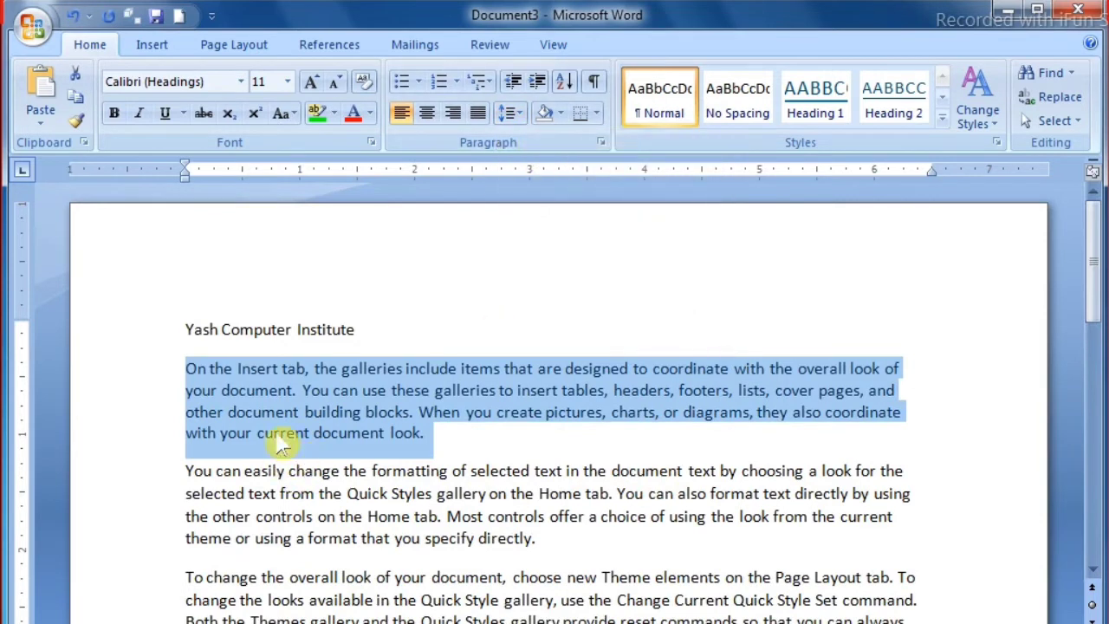
- Try line spacings of 2.0 and 3.0 on the first body paragraph
left_click(511, 113)
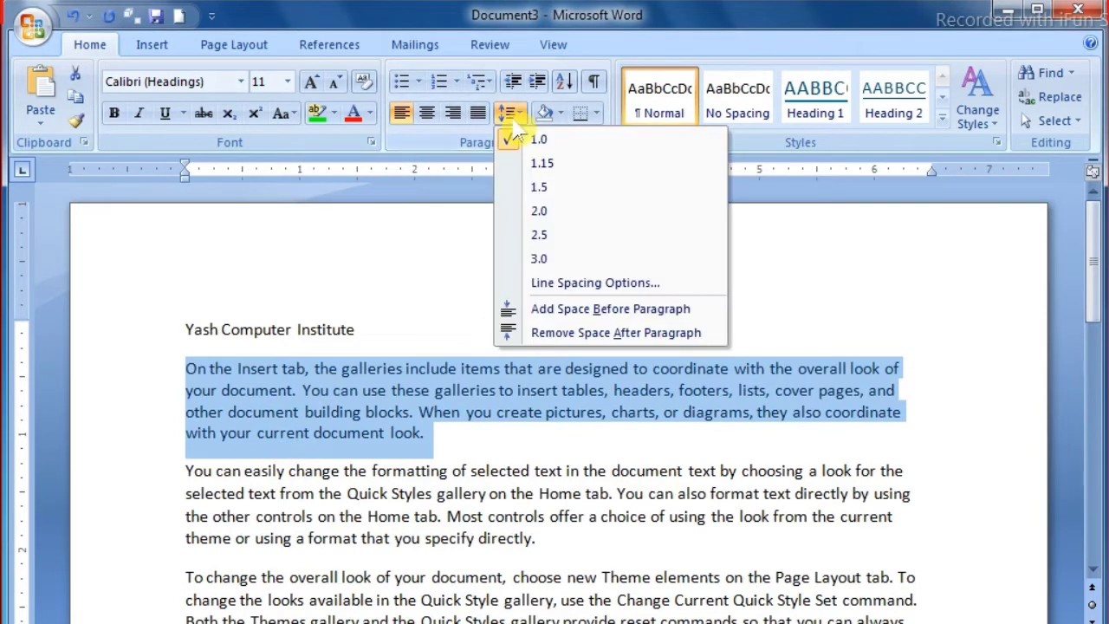
left_click(539, 212)
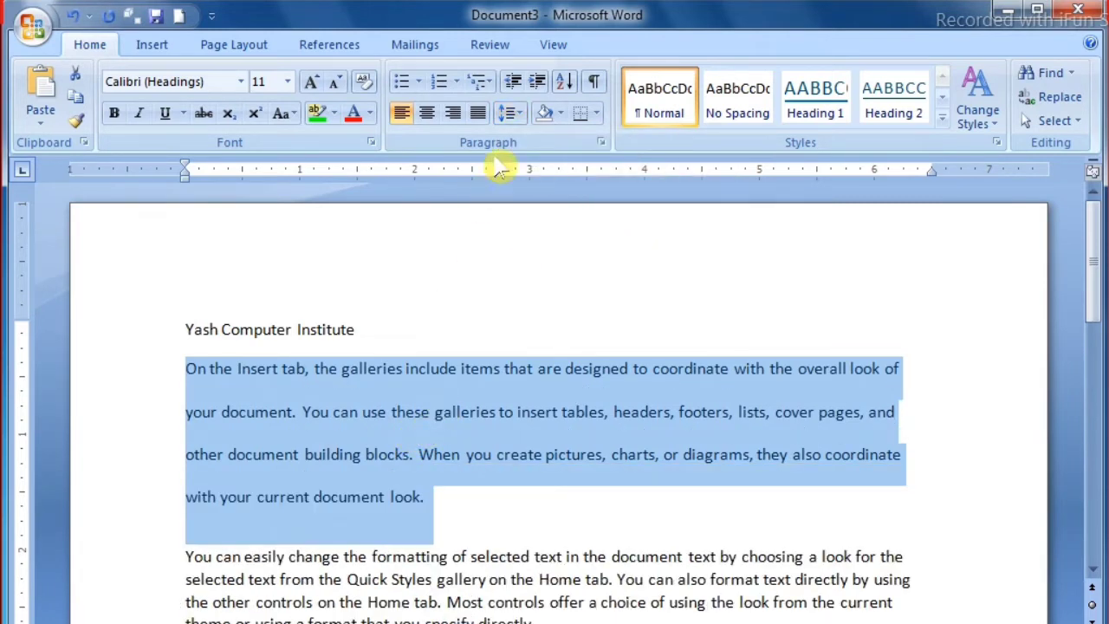
left_click(509, 113)
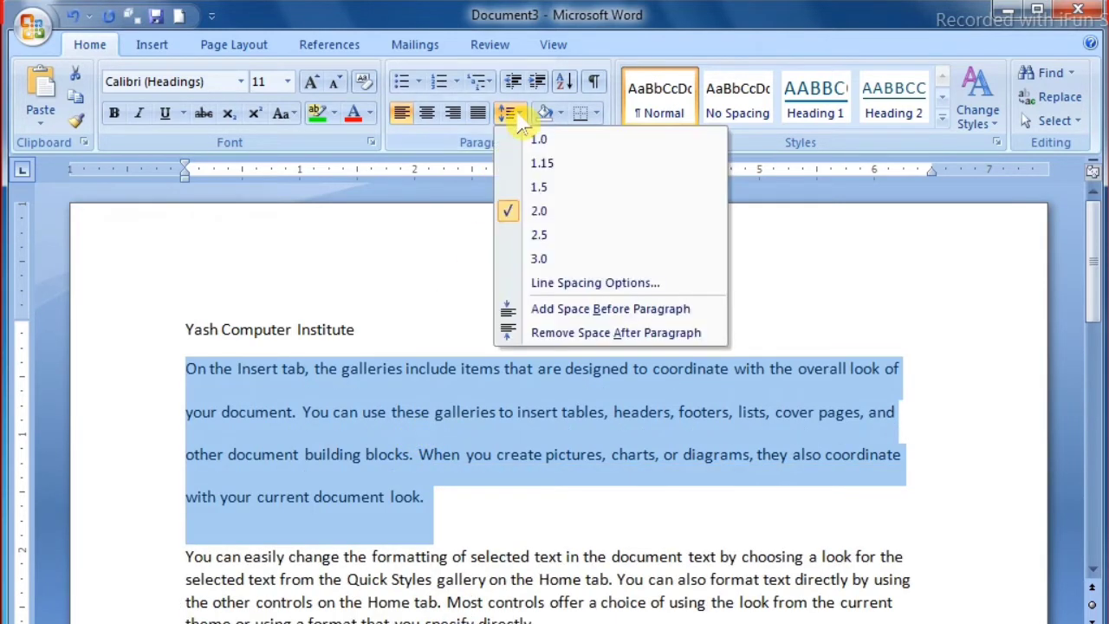
left_click(535, 262)
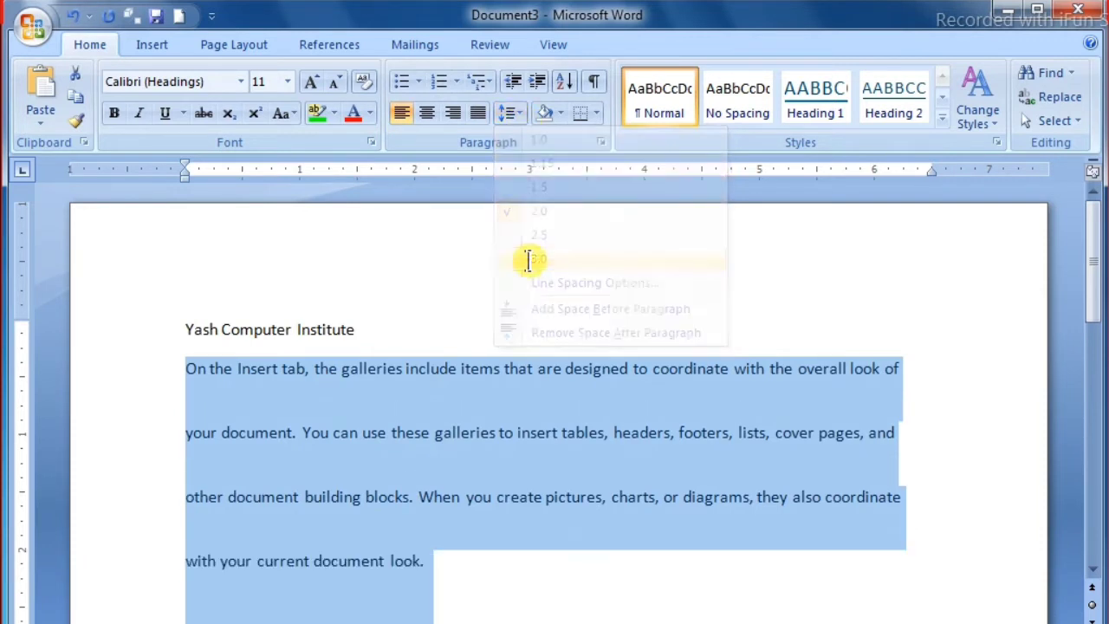
- Add space before the first body paragraph and remove the space after it
left_click(519, 120)
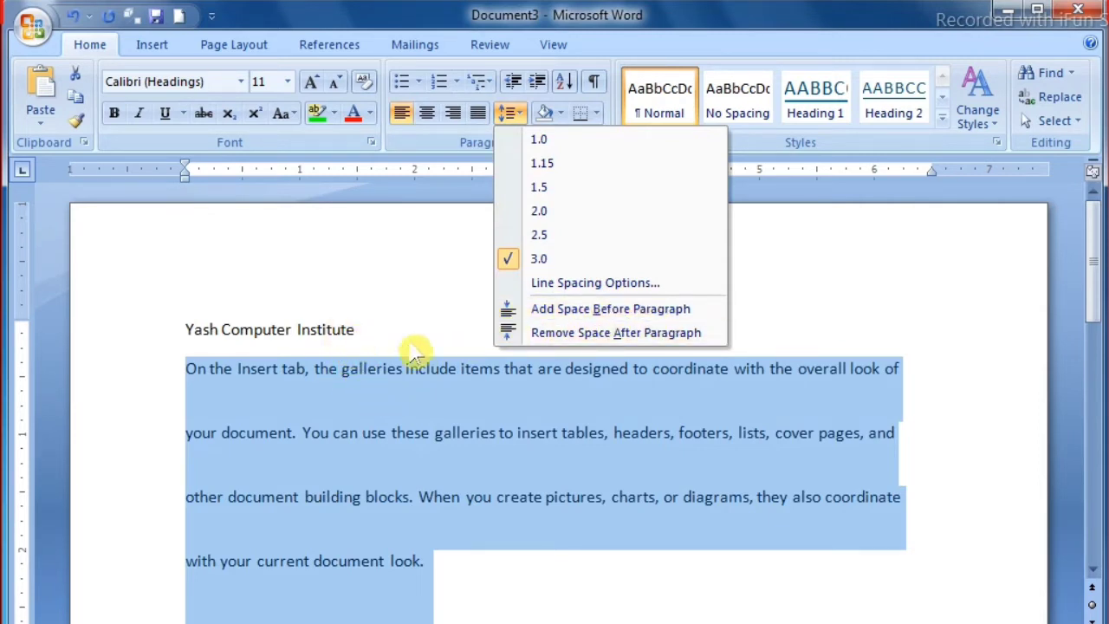
left_click(549, 309)
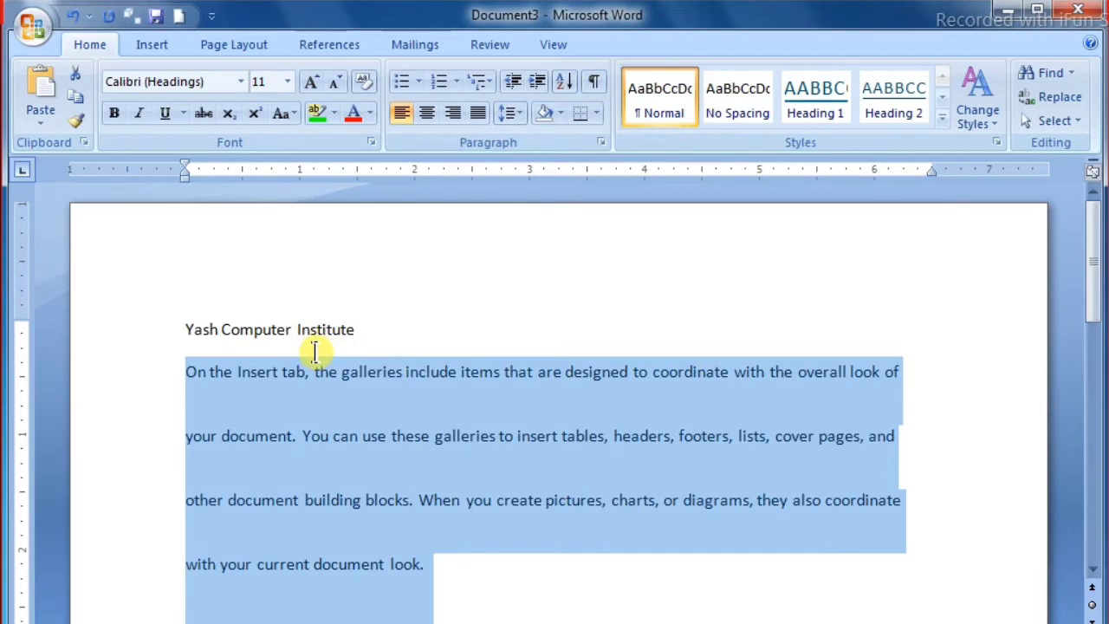
left_click(516, 114)
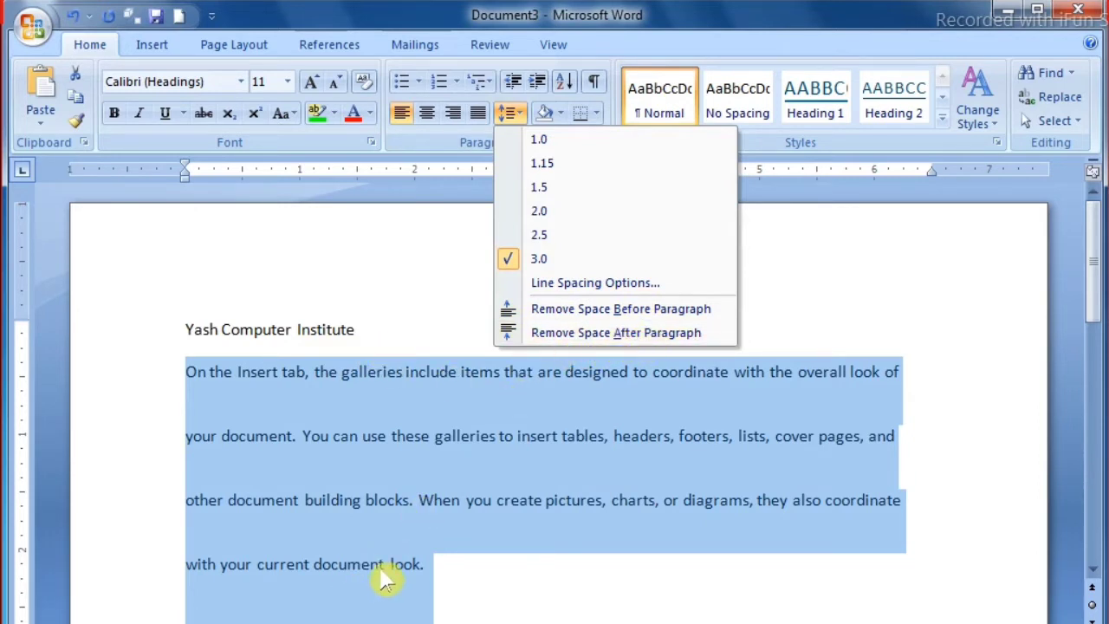
left_click(564, 333)
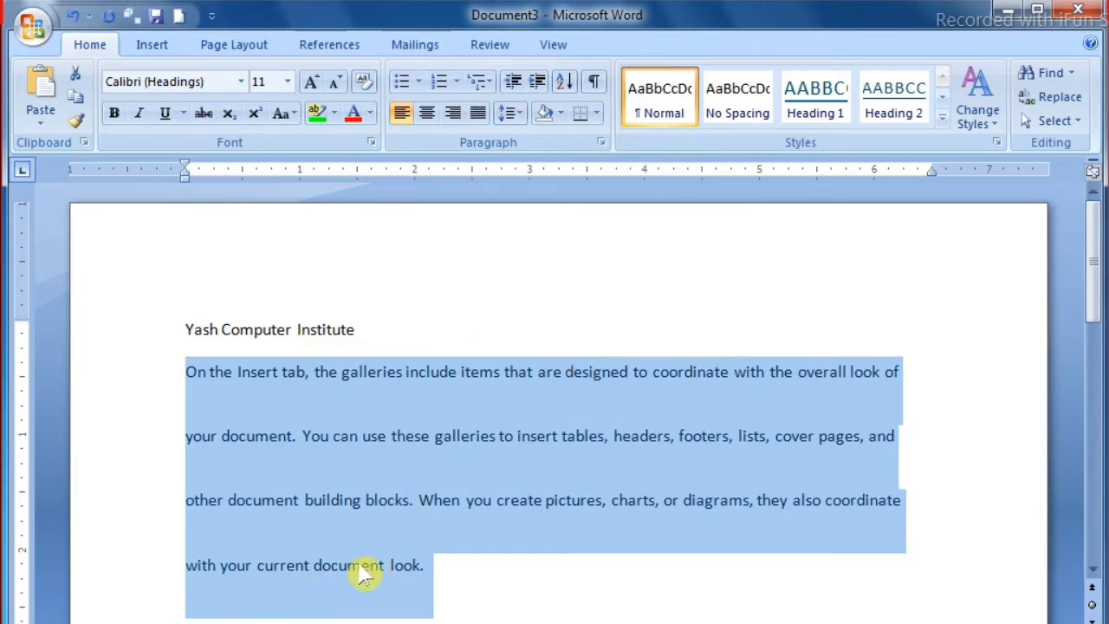
- Return the first body paragraph to 1.0 line spacing
left_click(515, 115)
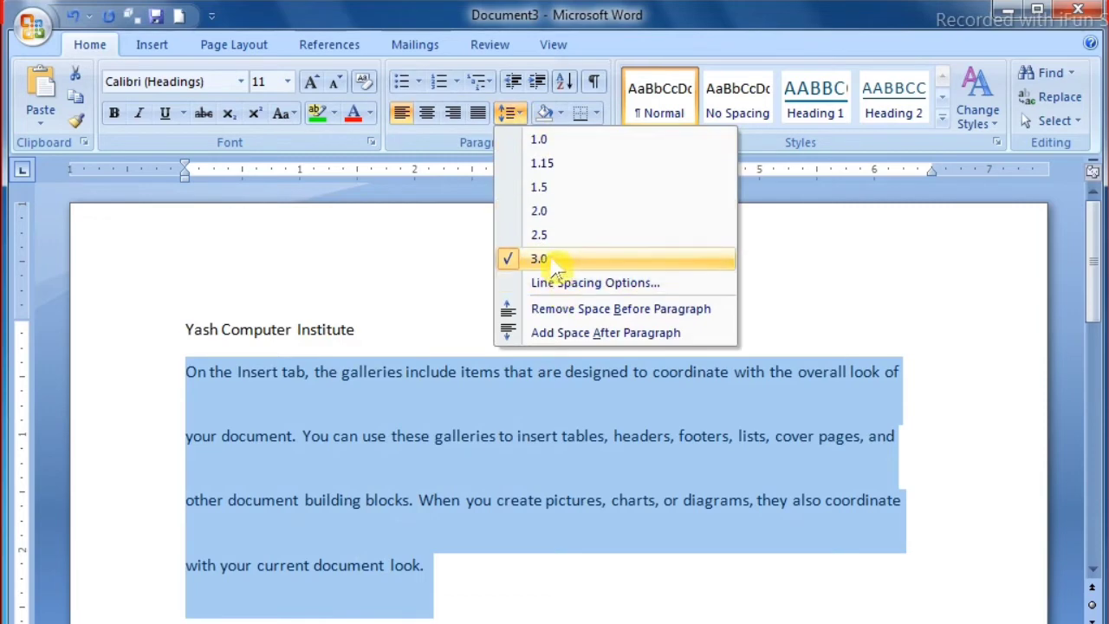
left_click(541, 139)
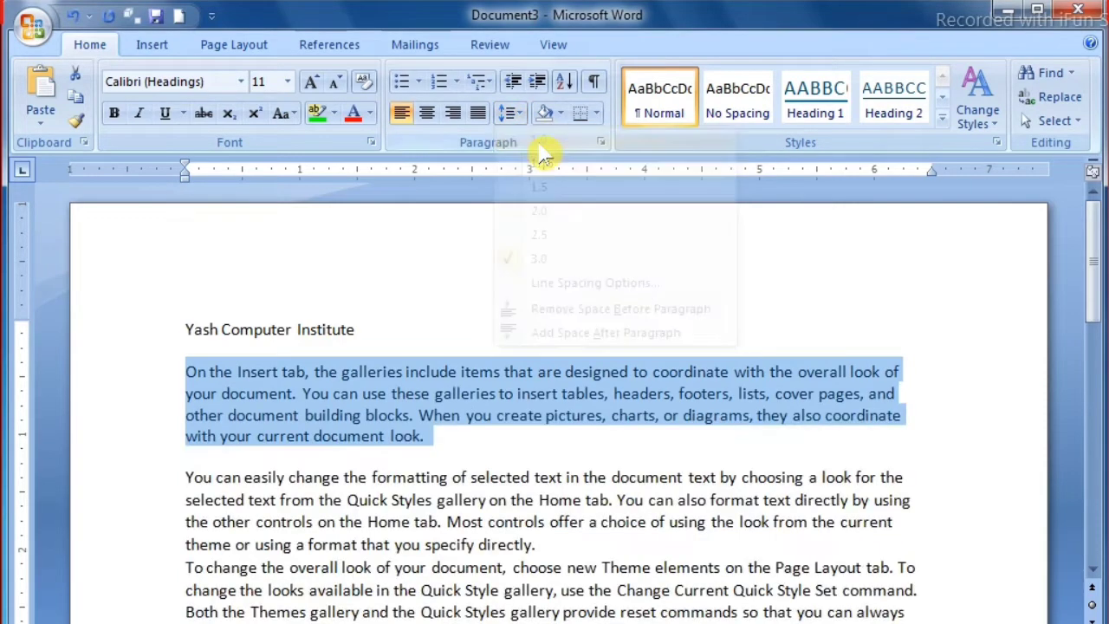
left_click(514, 113)
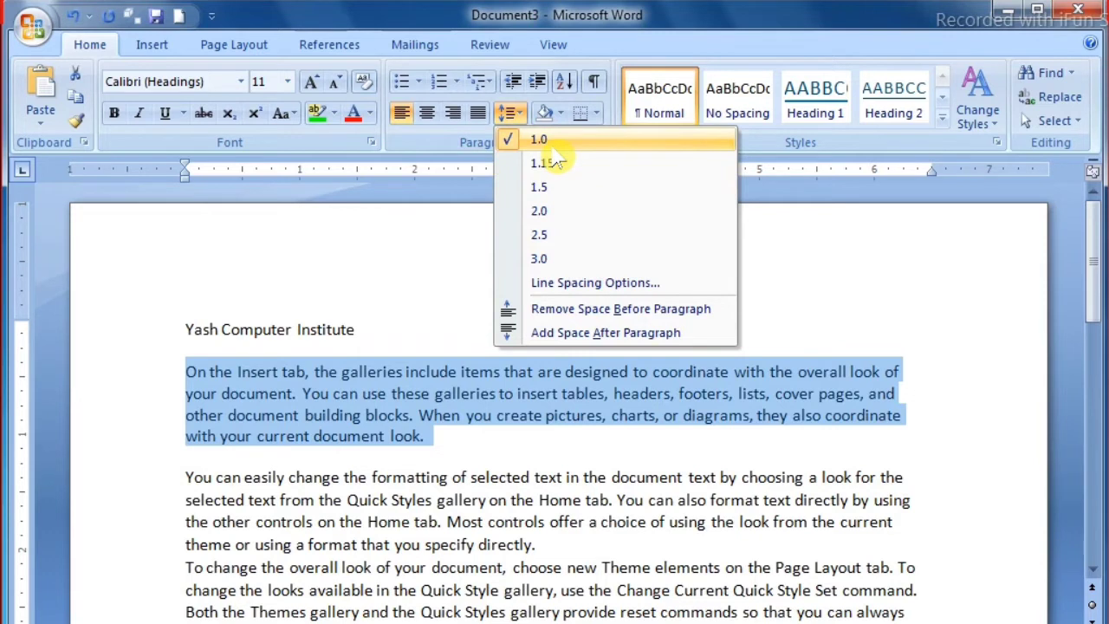
left_click(435, 268)
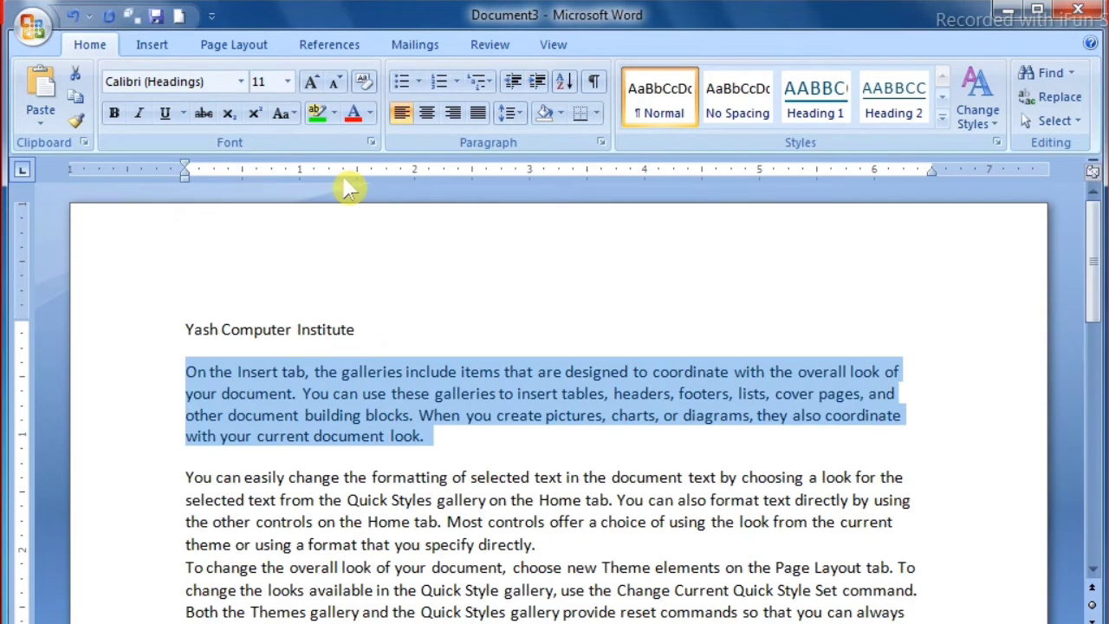
- Increase the indent of the first body paragraph by two levels
left_click(538, 83)
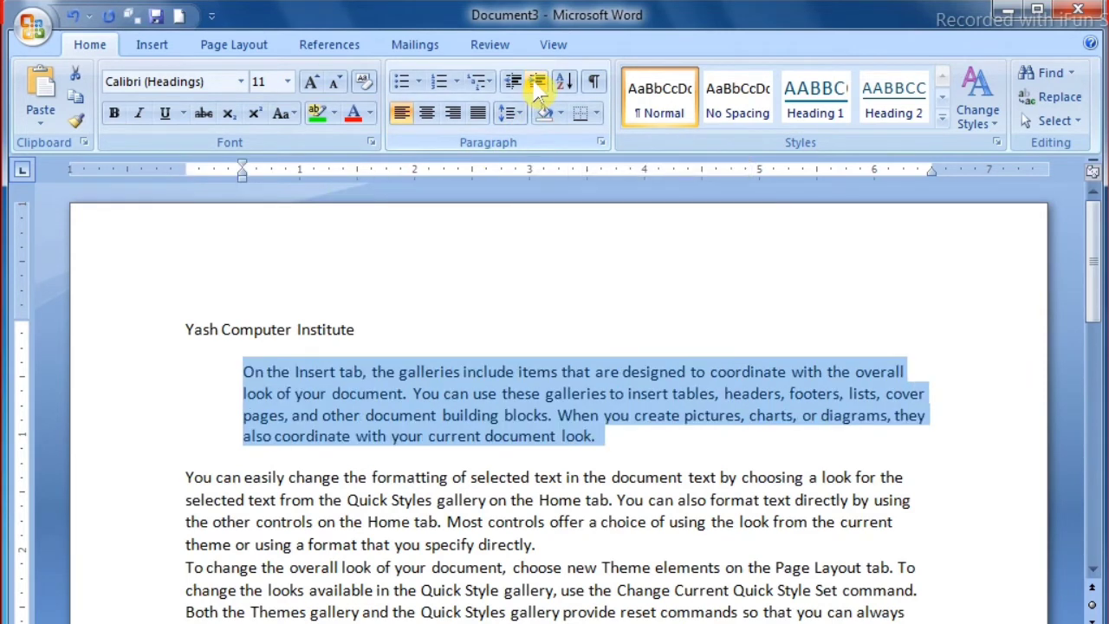
left_click(537, 83)
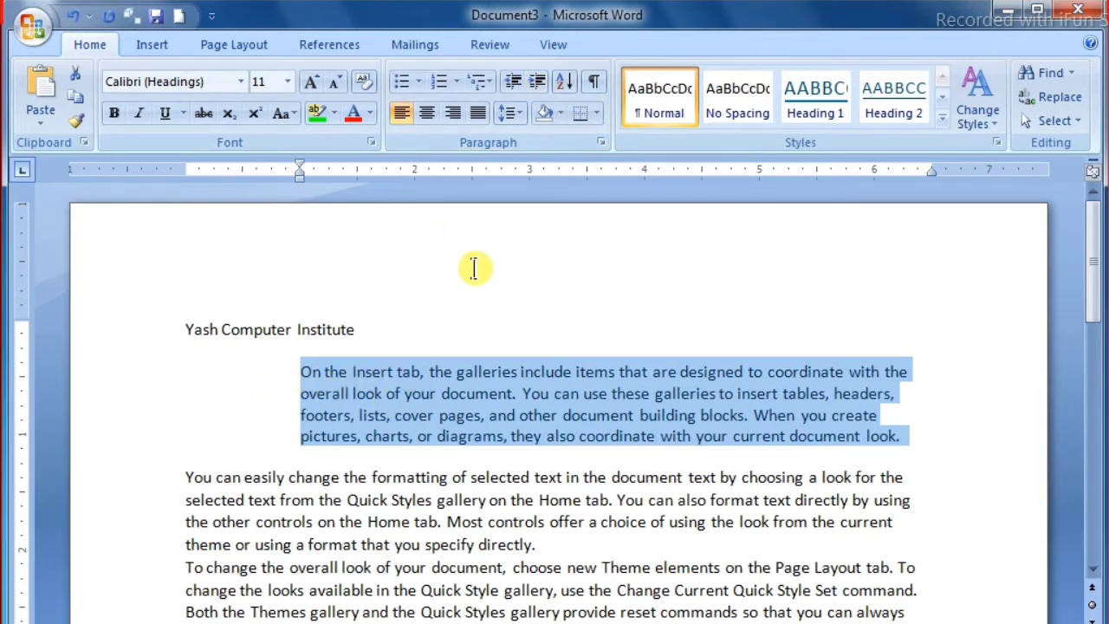
- Decrease the indent of the first body paragraph by two levels
left_click(512, 86)
left_click(512, 86)
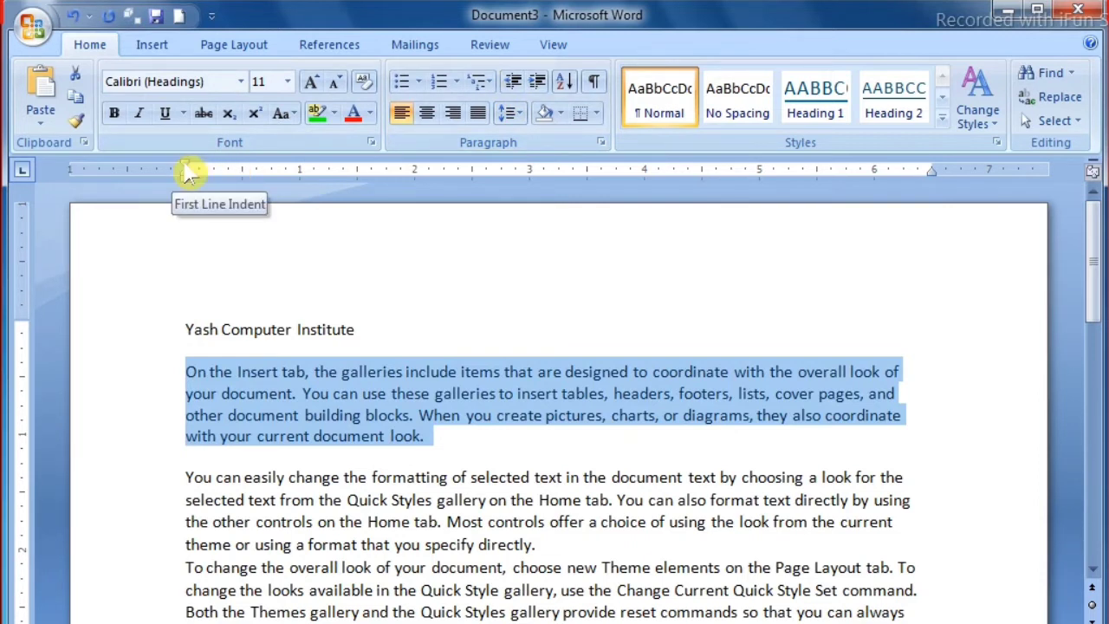
- Try a 0.5-inch first-line indent and a 0.25-inch left indent on the first body paragraph, and return it to the margin
left_click_drag(189, 171, 245, 175)
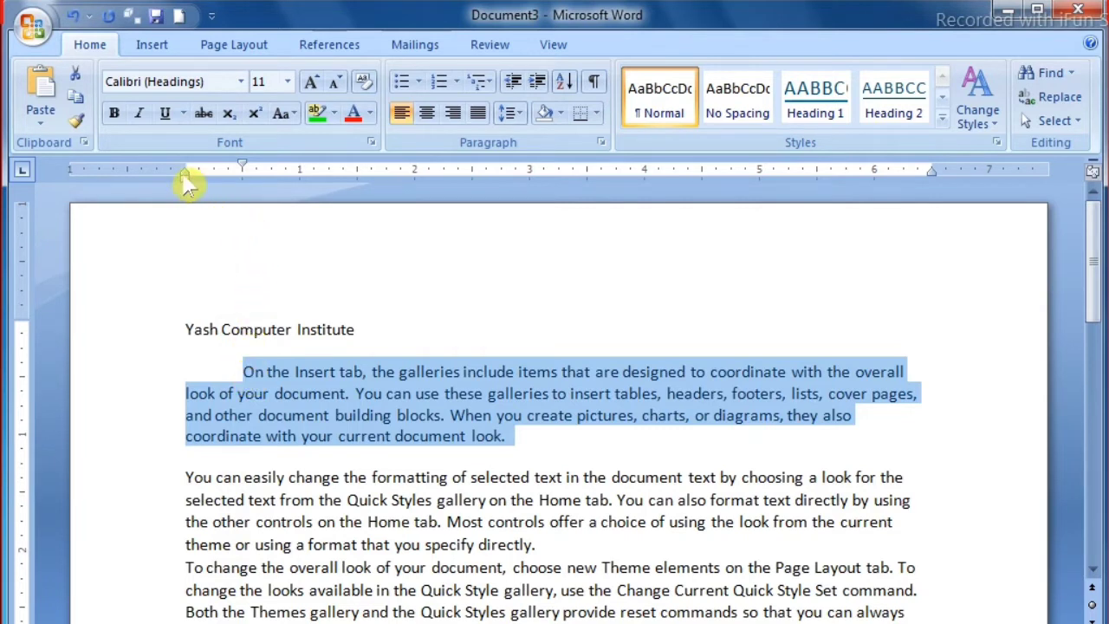
left_click_drag(184, 176, 214, 182)
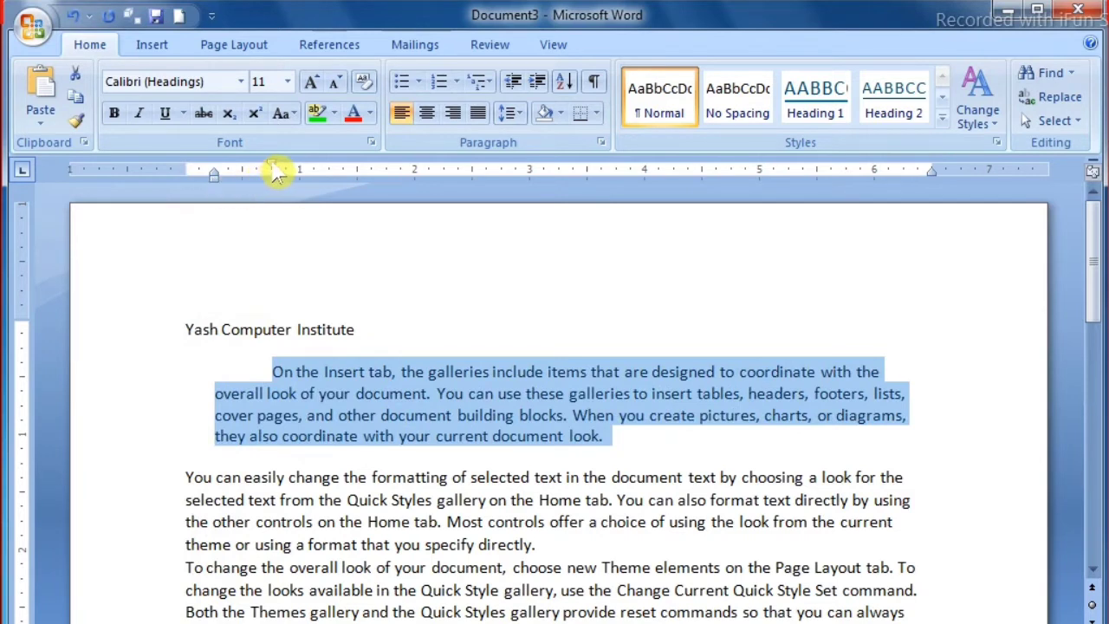
left_click_drag(274, 170, 216, 174)
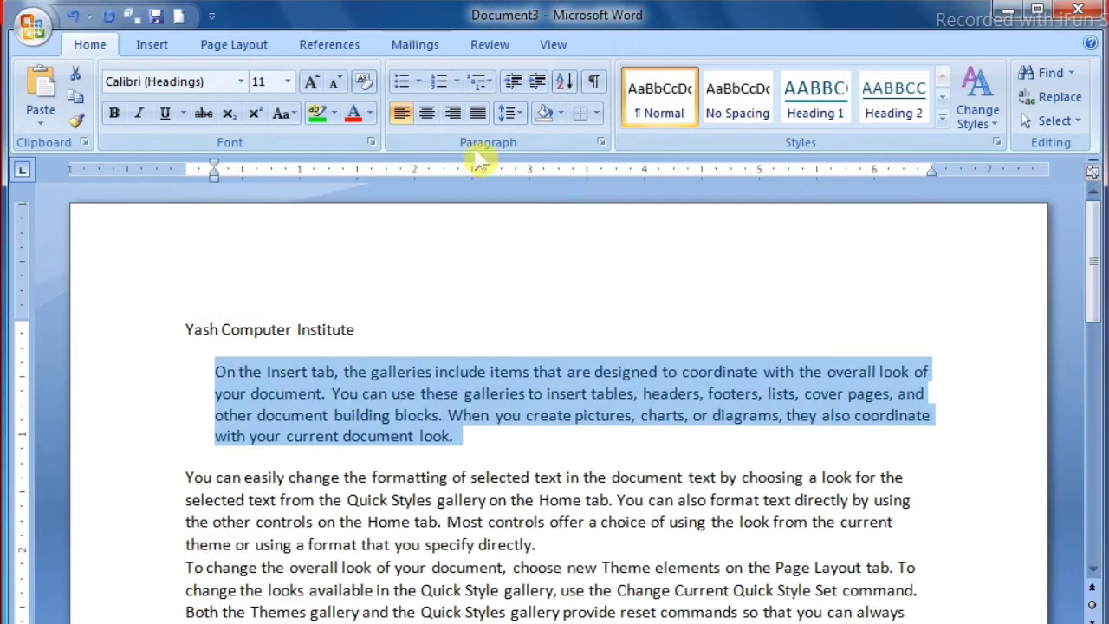
left_click(513, 83)
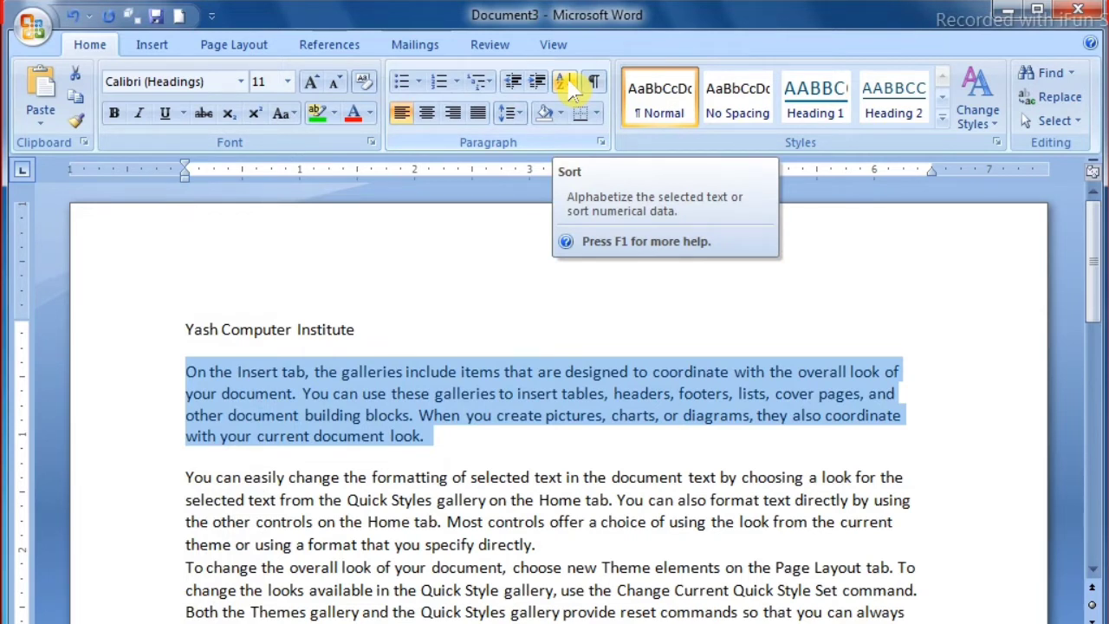
- Sort the whole numbered list of names by paragraph text in ascending order, with no header row
left_click(1094, 572)
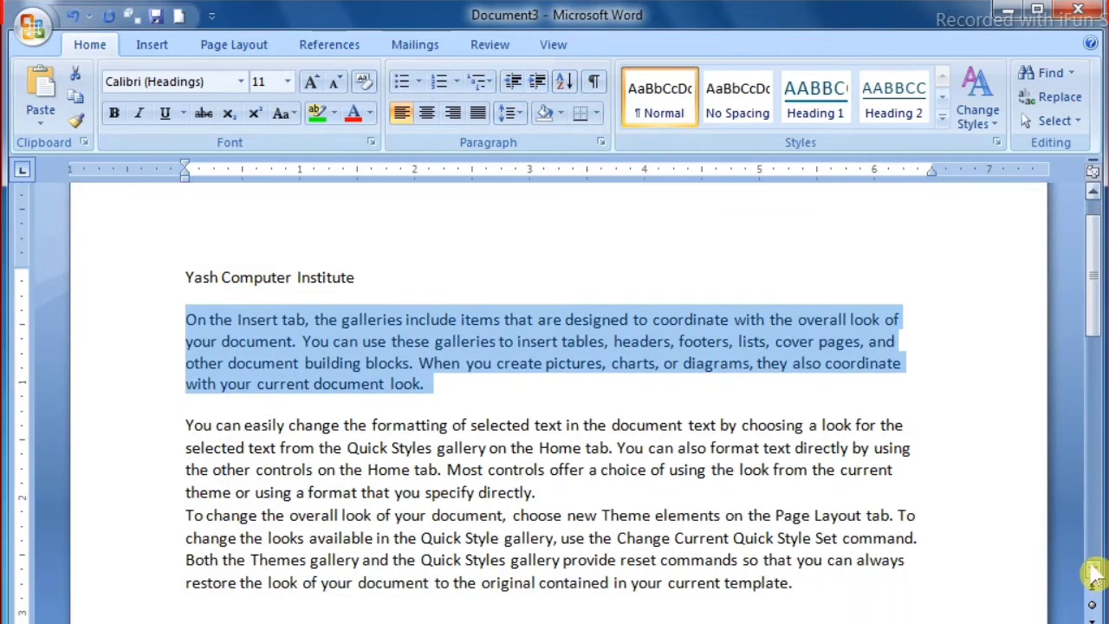
left_click(1094, 572)
left_click(1093, 572)
left_click(1093, 572)
left_click(1093, 572)
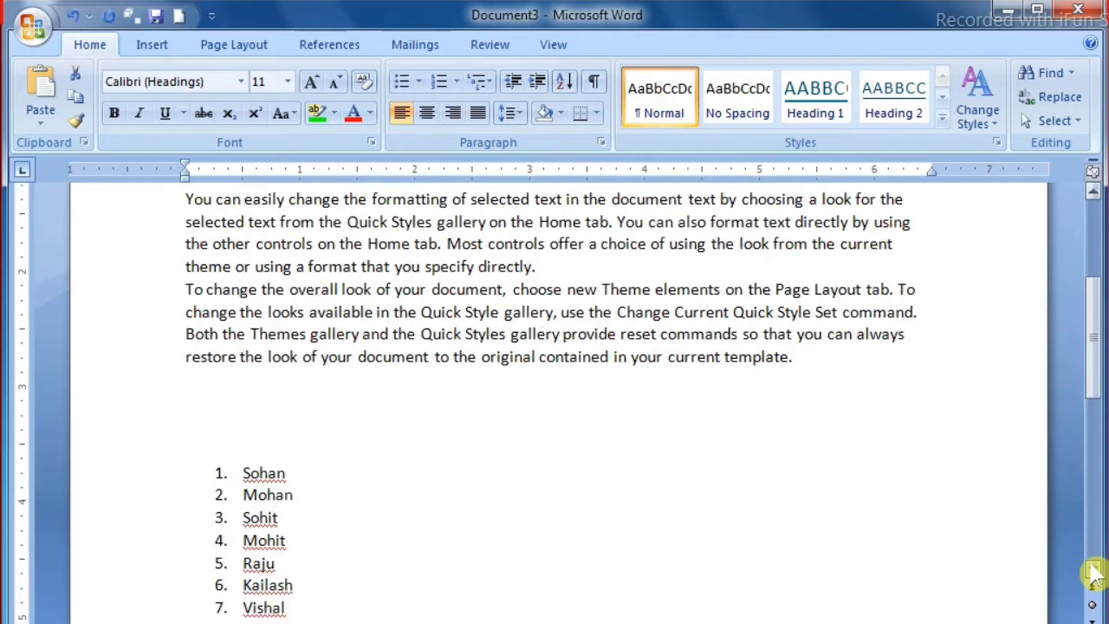
left_click(1094, 572)
left_click(1093, 572)
left_click(1093, 571)
left_click(1094, 572)
left_click(1093, 572)
left_click(1093, 572)
left_click(1093, 572)
left_click(1093, 572)
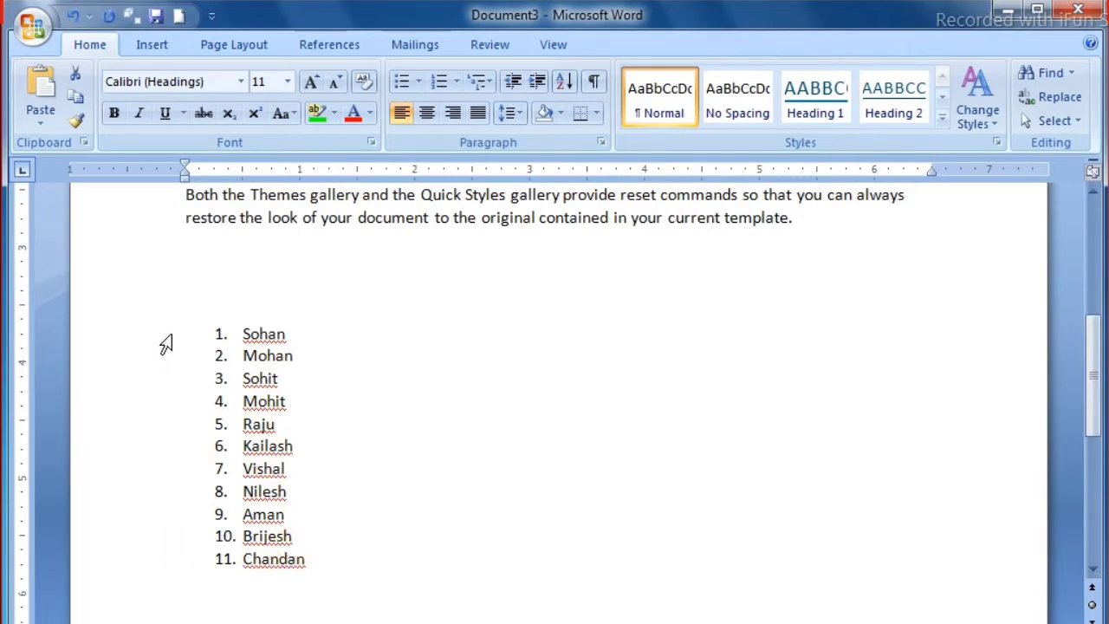
left_click_drag(164, 344, 213, 569)
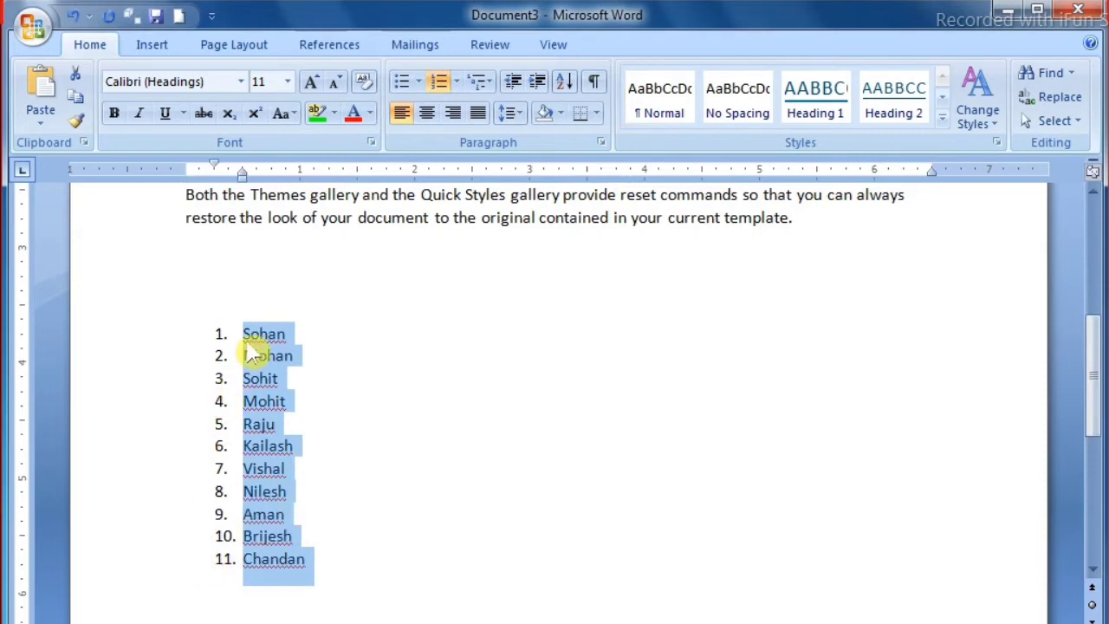
left_click(564, 84)
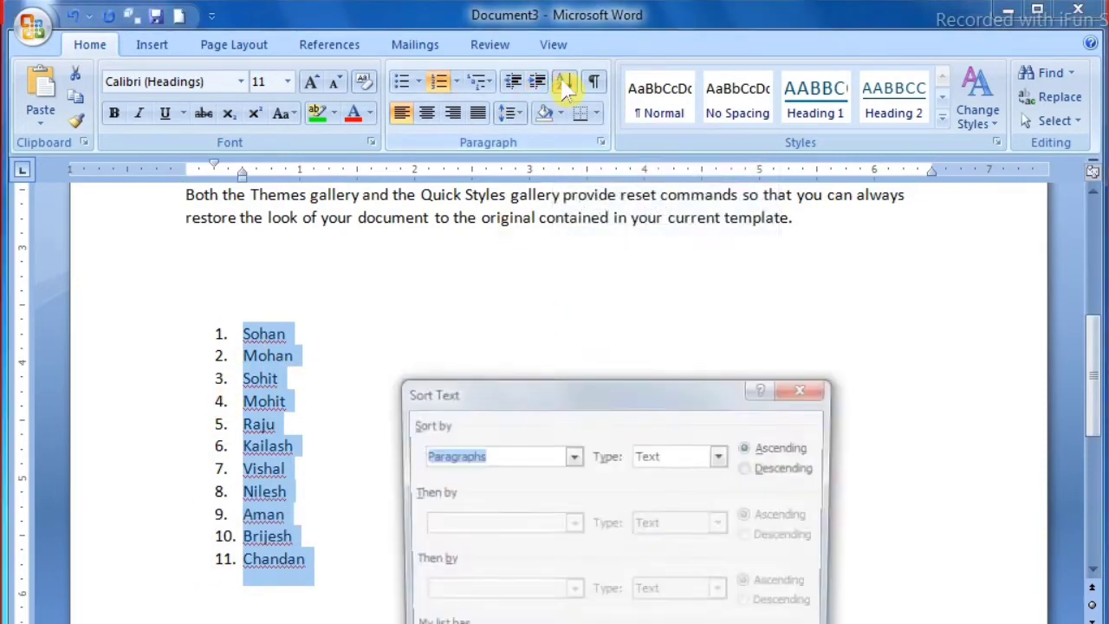
left_click_drag(569, 401, 602, 290)
left_click_drag(626, 245, 701, 107)
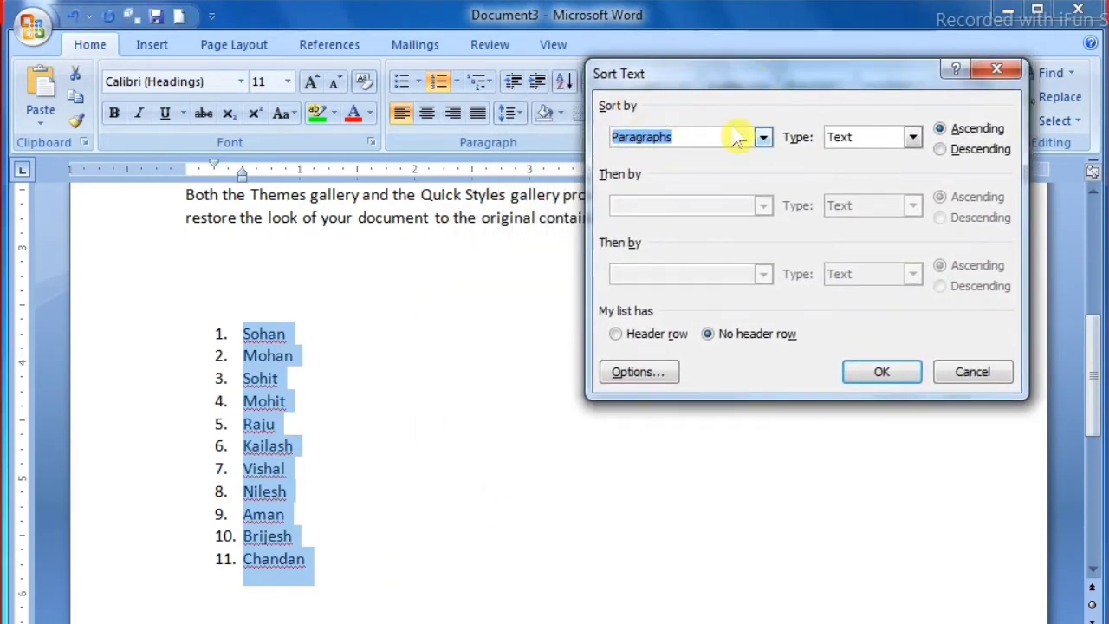
left_click(941, 130)
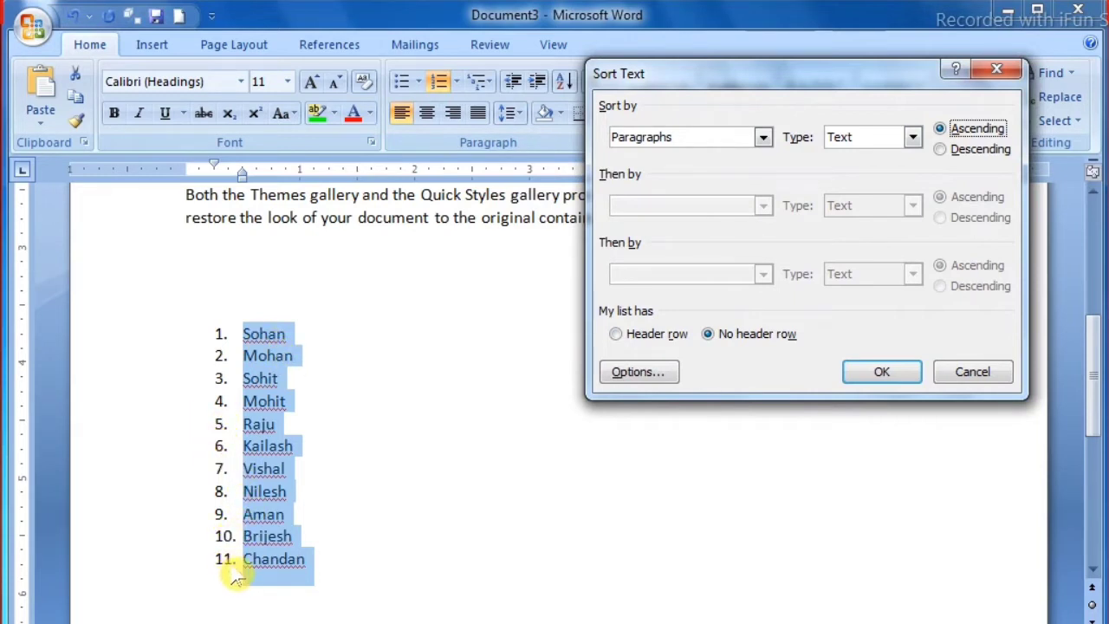
left_click(943, 153)
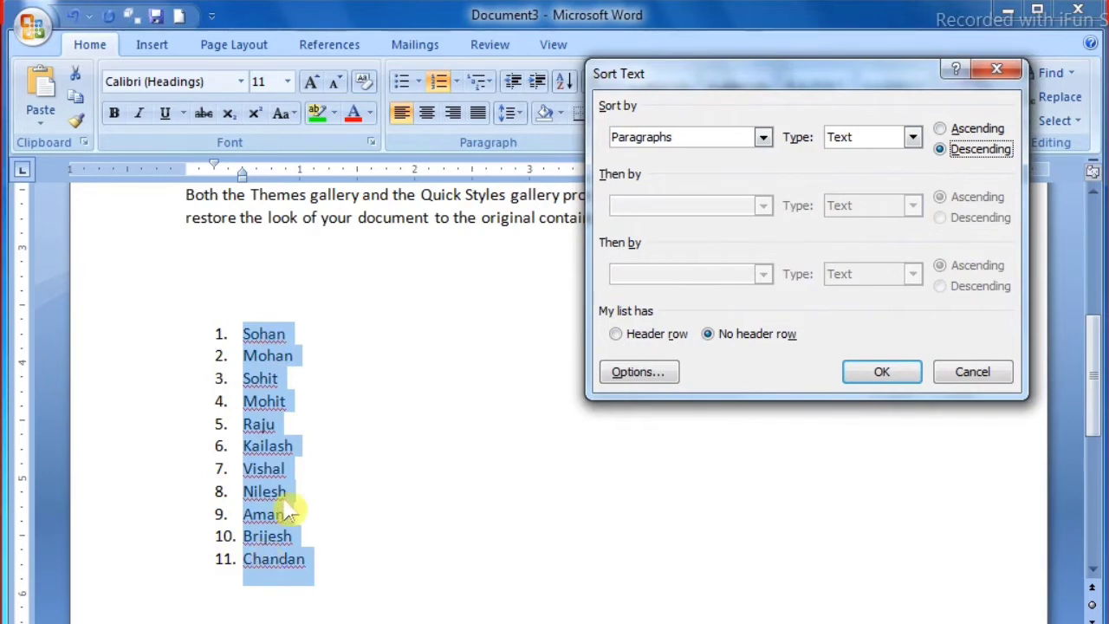
left_click(941, 130)
left_click(877, 374)
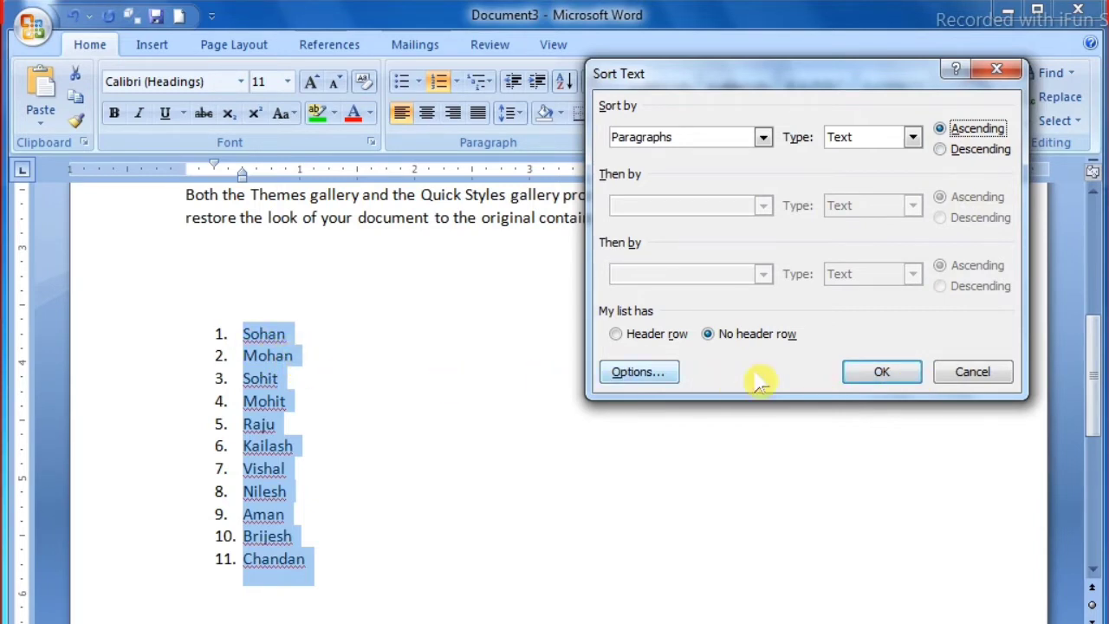
left_click(872, 374)
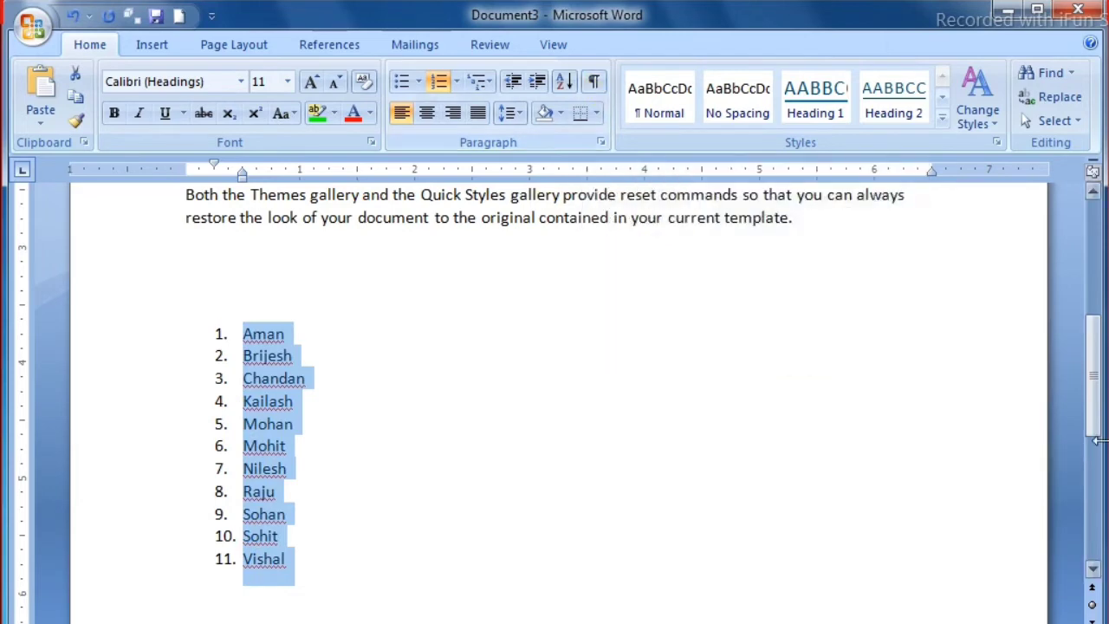
- Select the first two body paragraphs and show the paragraph marks and hidden formatting symbols
left_click_drag(1094, 412, 1093, 295)
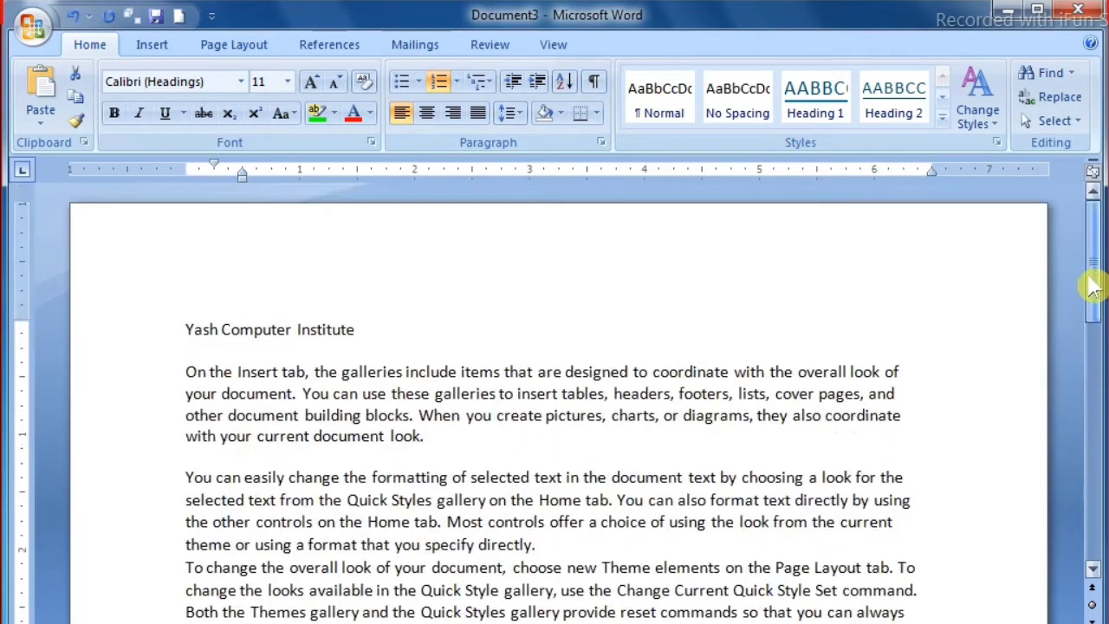
left_click(572, 500)
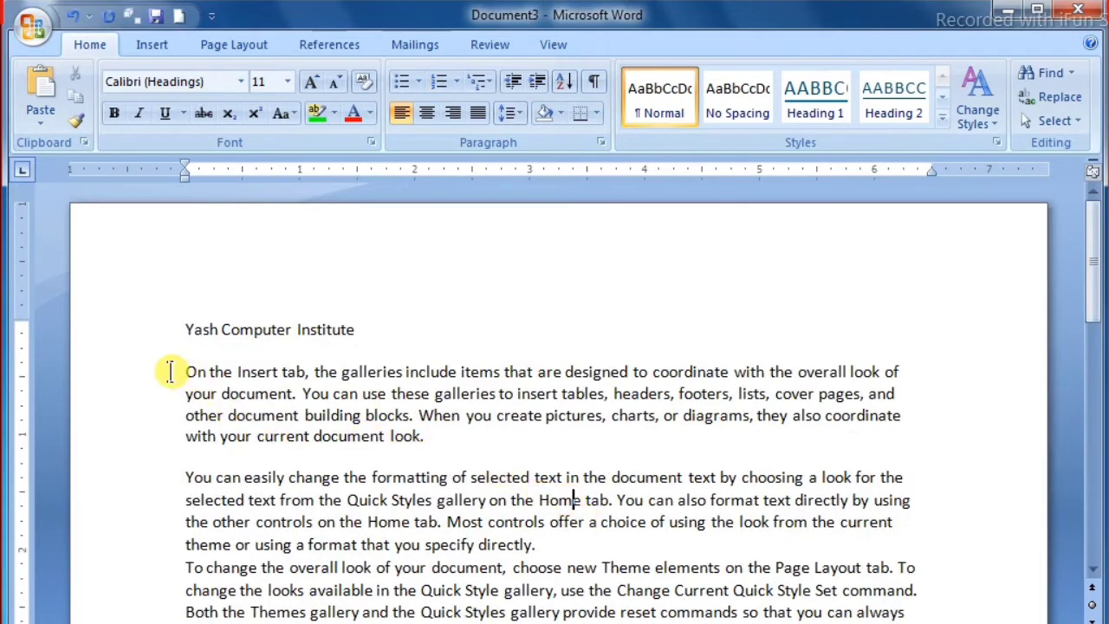
left_click_drag(184, 372, 550, 545)
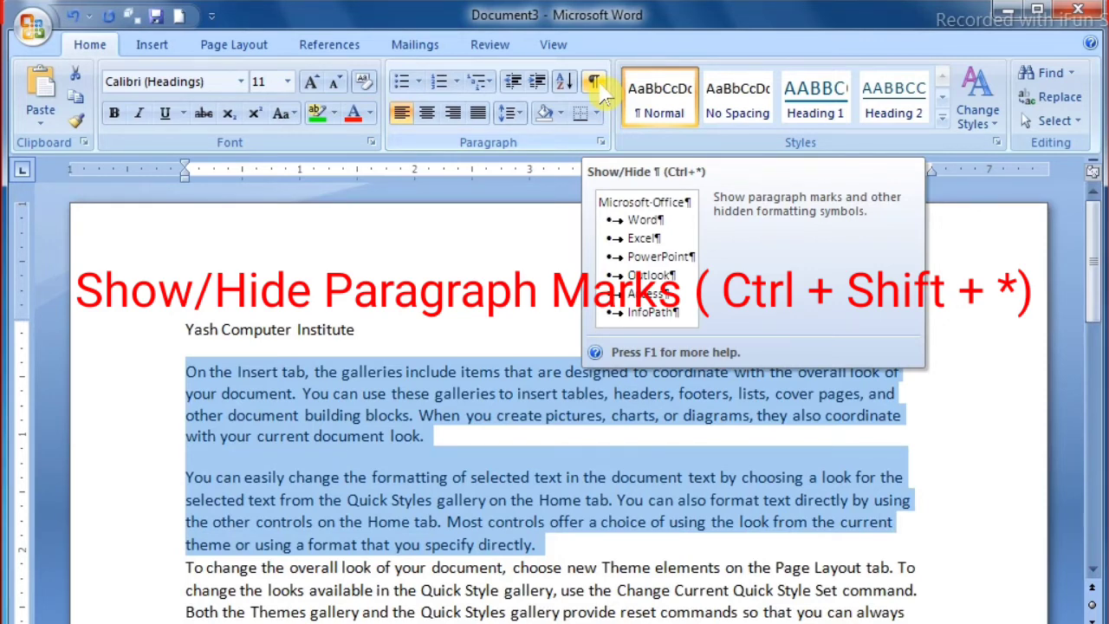
left_click(595, 83)
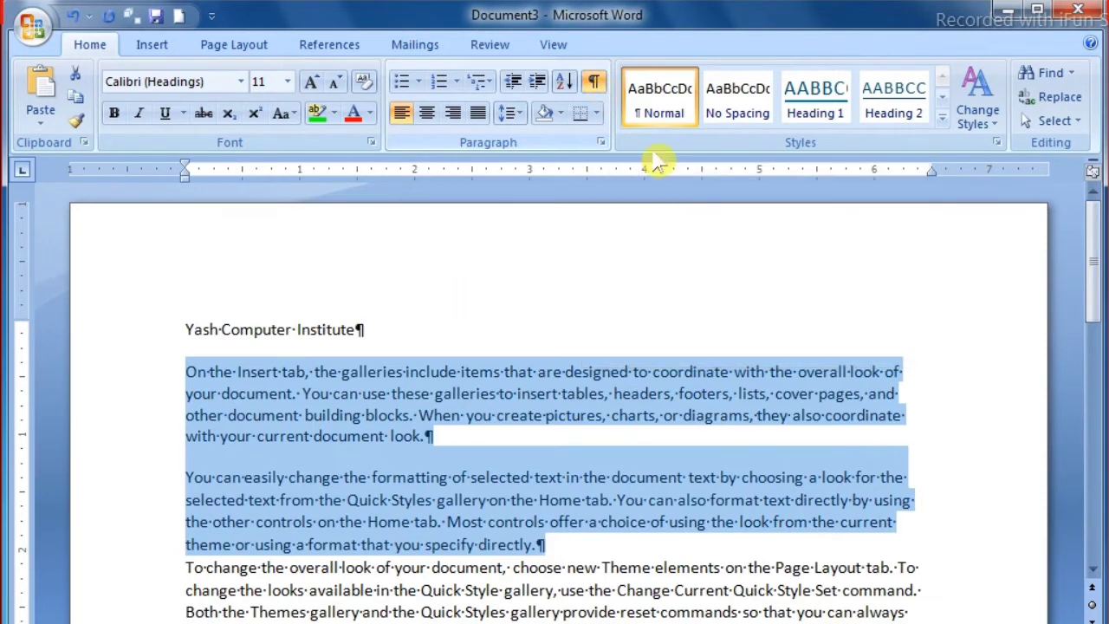
- Examine the paragraph marks with the cursor in the text, and hide the formatting symbols
left_click(520, 441)
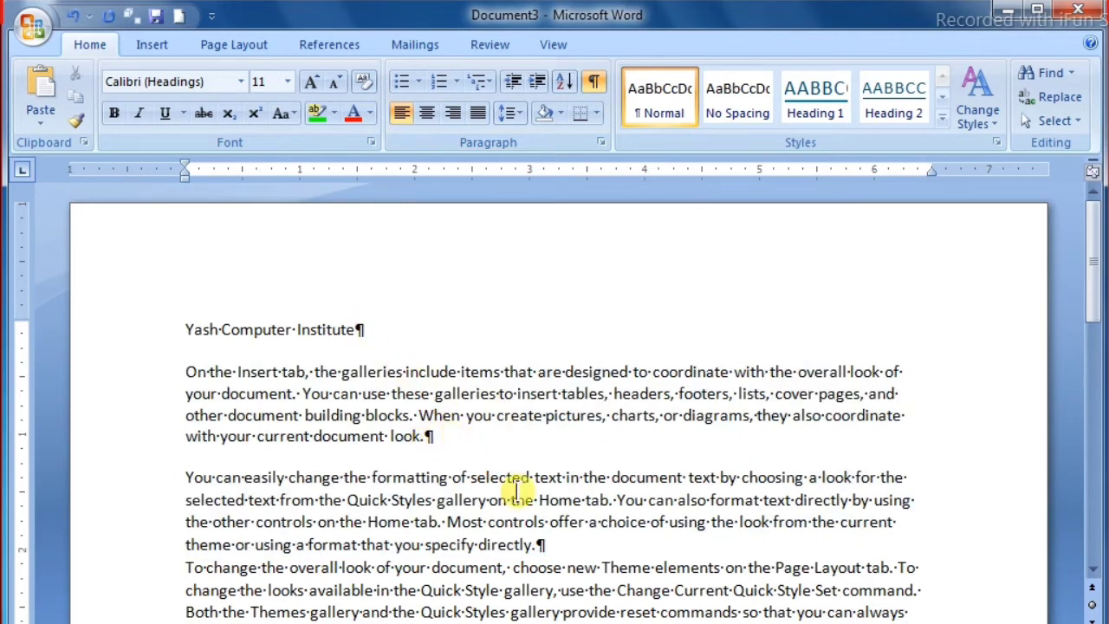
key("Up")
key("Up")
key("Up")
key("Up")
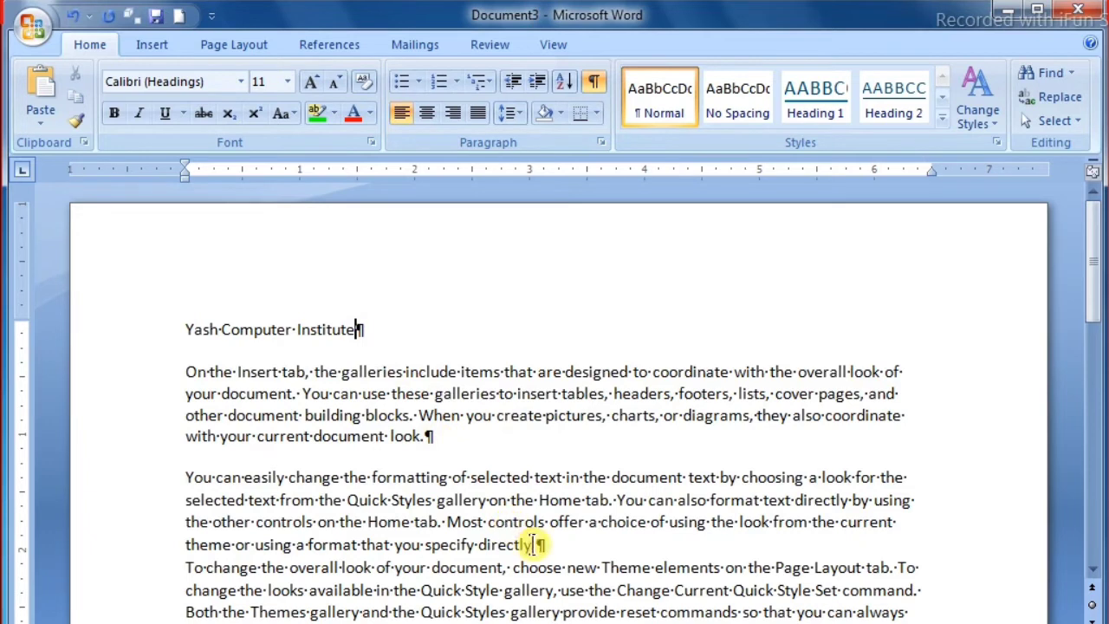
left_click(497, 401)
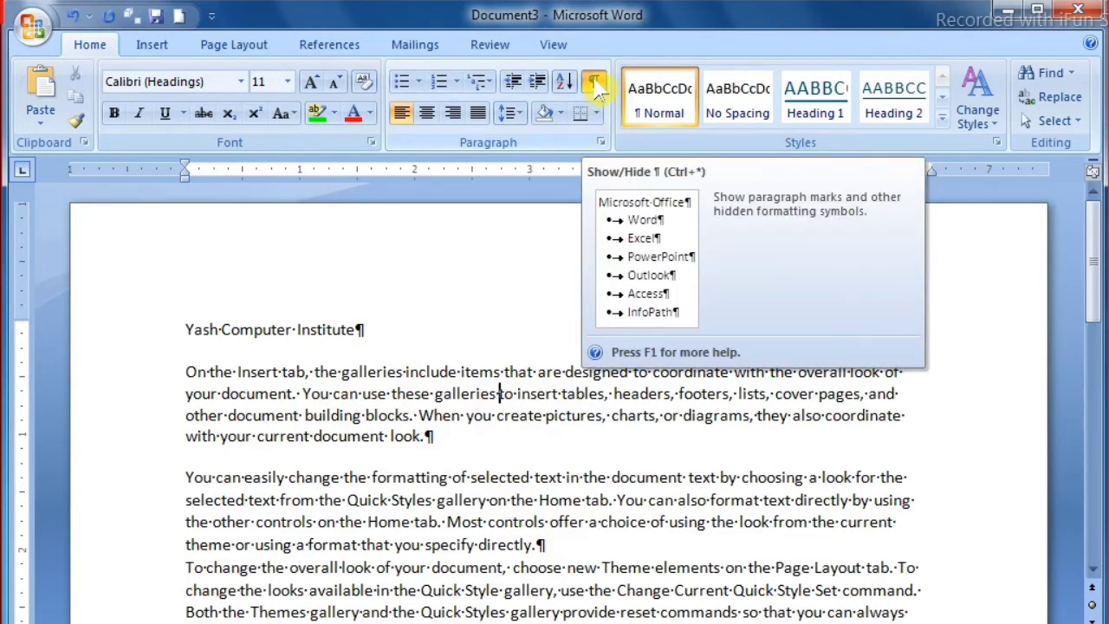
left_click(595, 85)
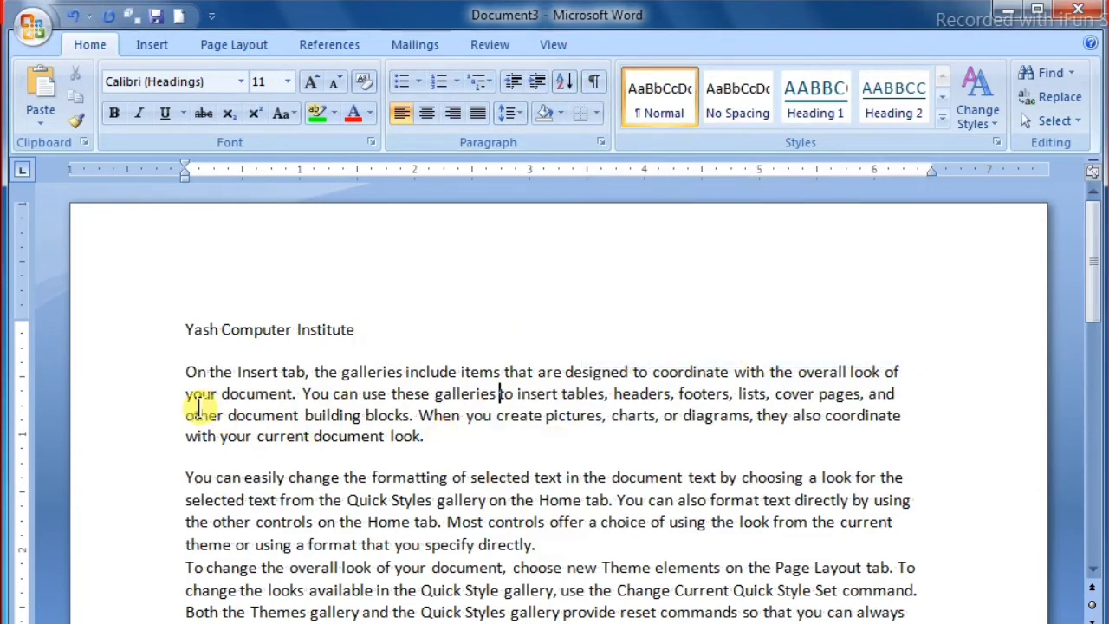
- Apply outside borders to the first body paragraph and deselect it
left_click_drag(160, 374, 179, 440)
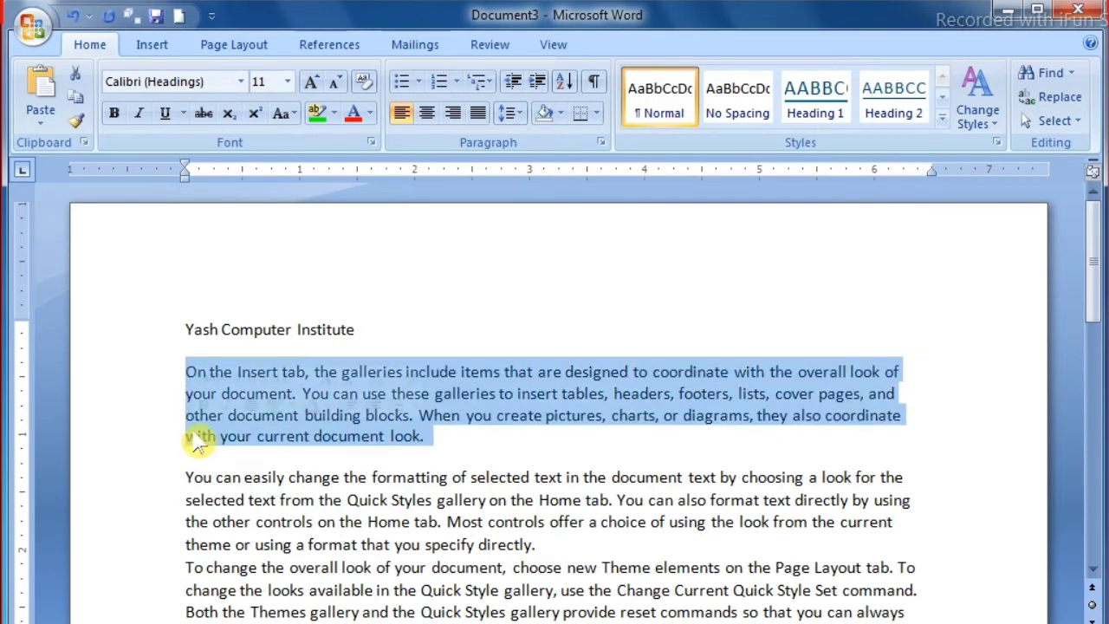
left_click(598, 113)
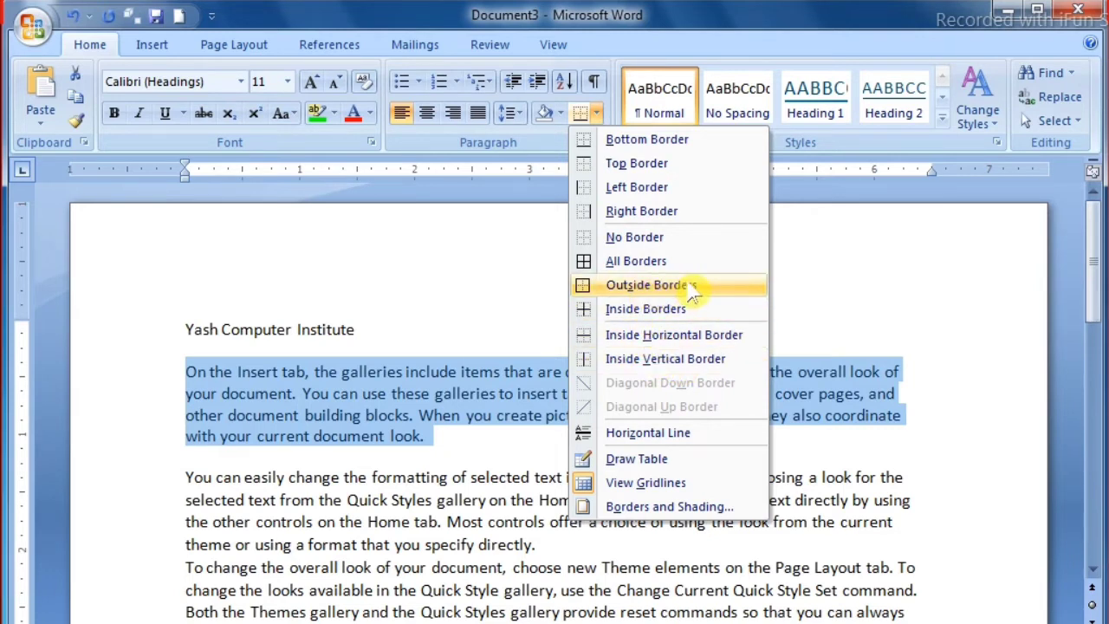
left_click(627, 294)
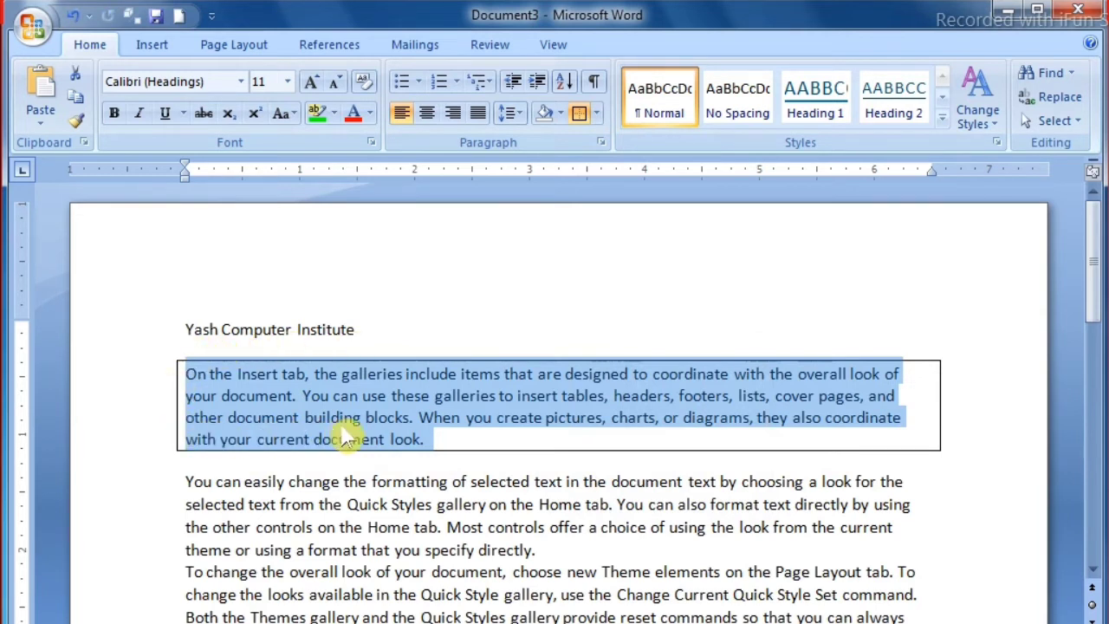
left_click(354, 475)
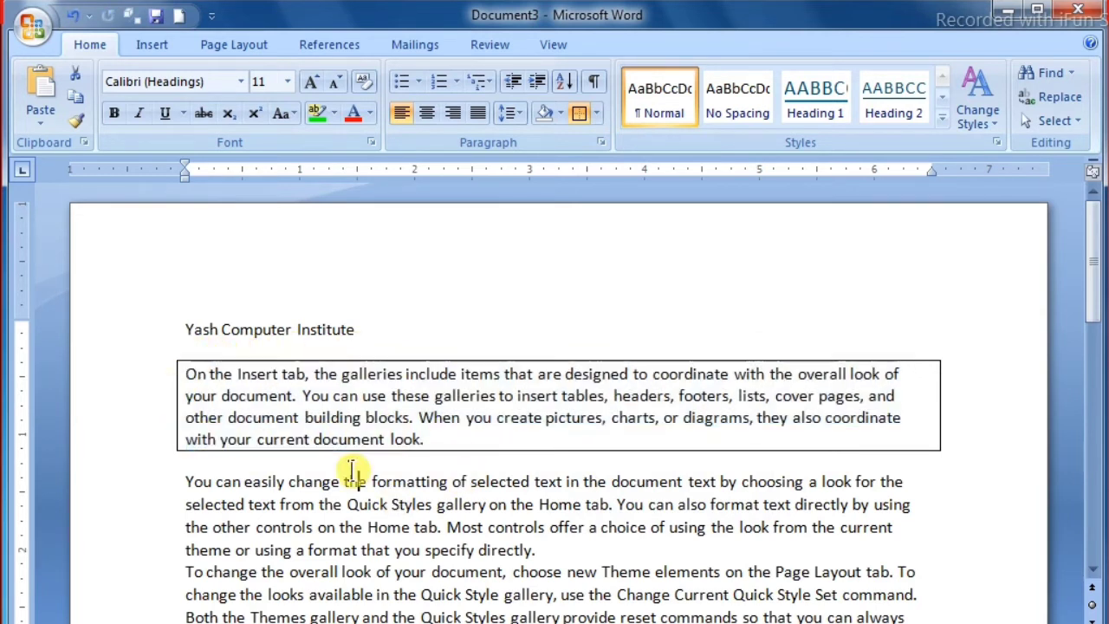
- Add an empty paragraph before the second body paragraph and insert a horizontal line in it
left_click(183, 479)
key("Return")
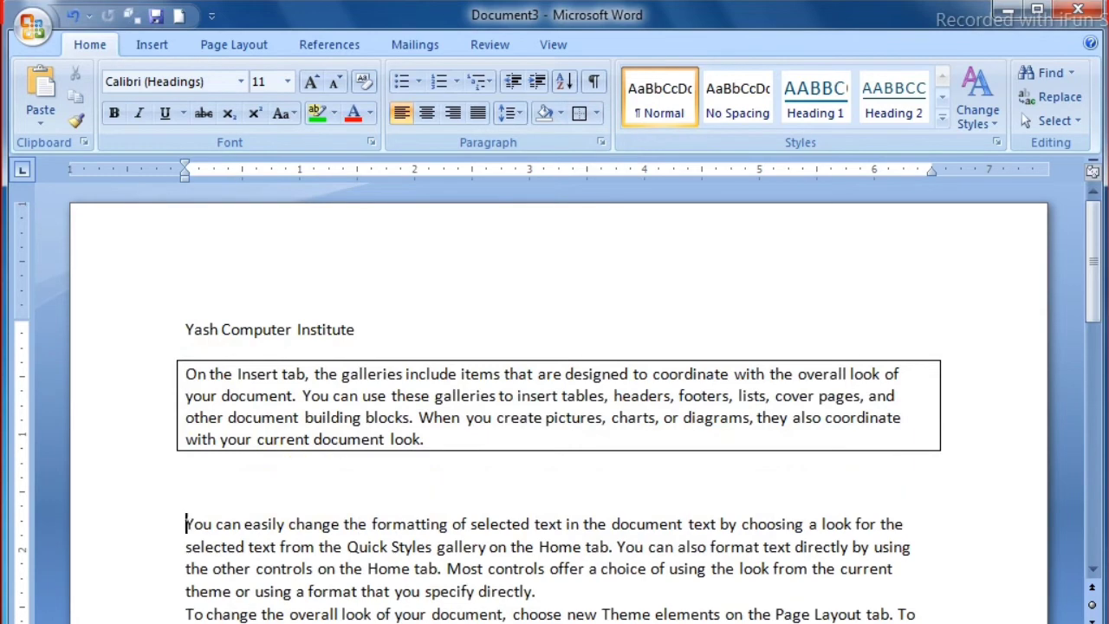
key("Up")
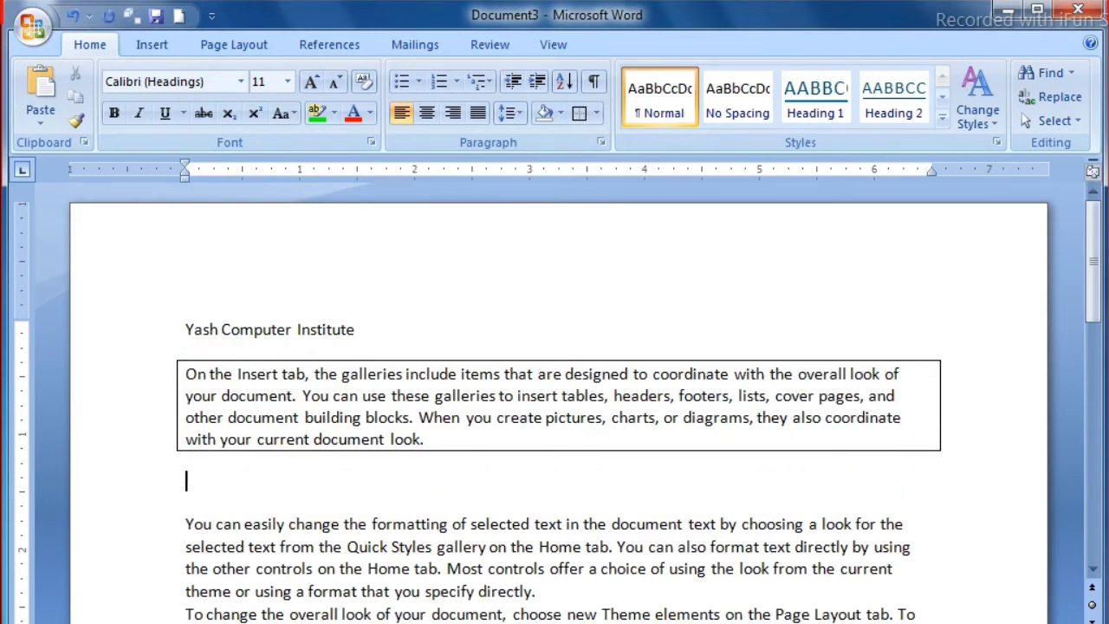
left_click(597, 116)
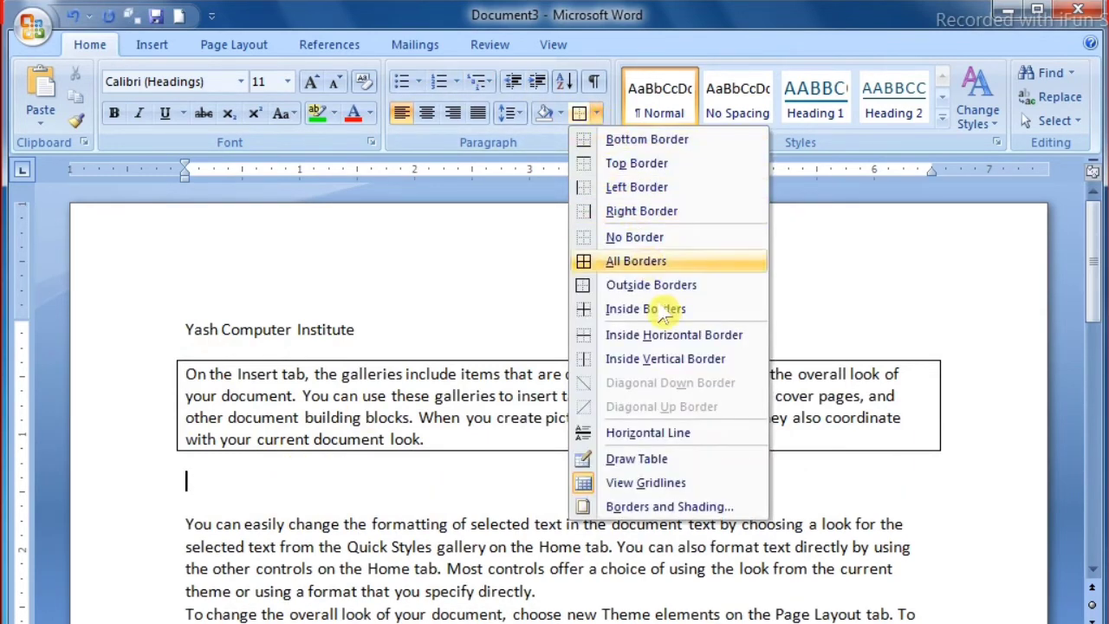
left_click(646, 440)
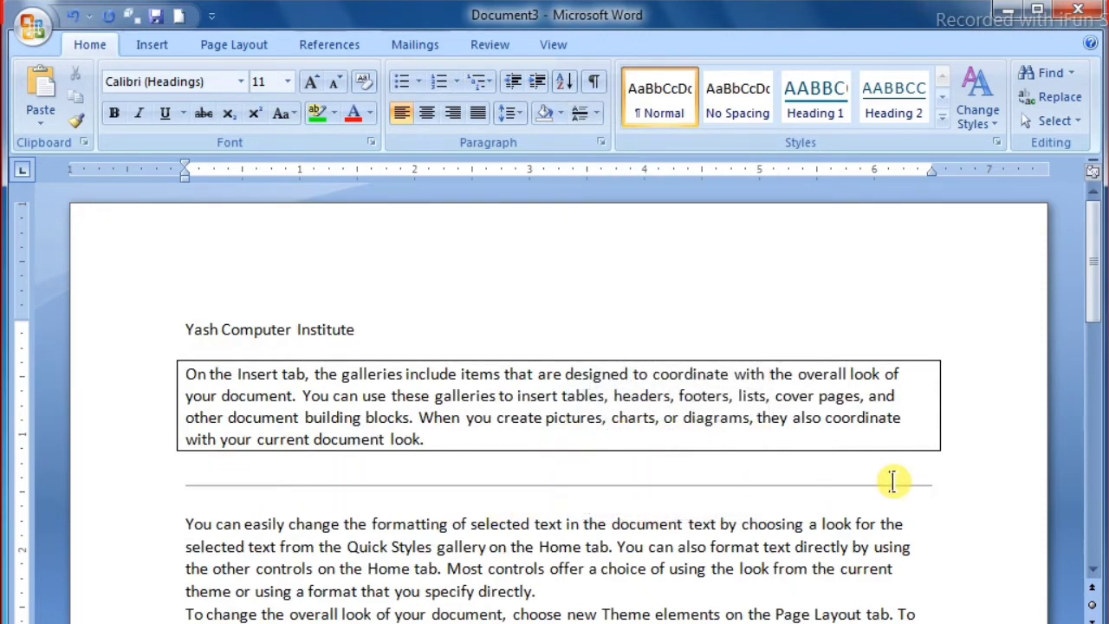
- Undo the horizontal line, the added empty paragraph and the outside borders
left_click(76, 26)
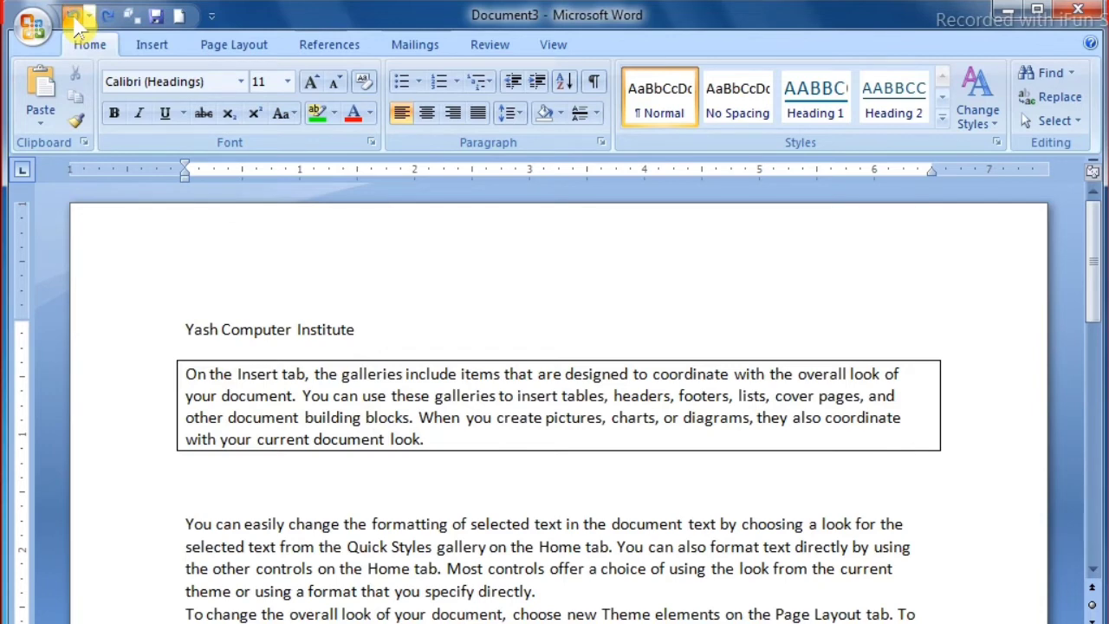
left_click(76, 26)
left_click(76, 26)
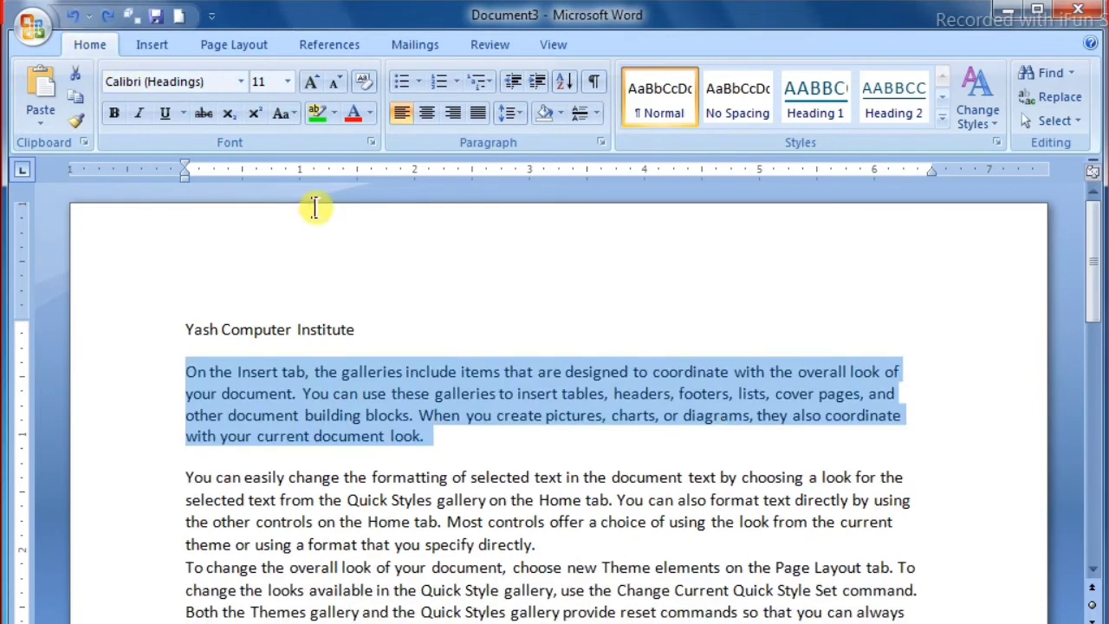
- Apply the "Article I. Heading 1, Section 1.01 Heading 2" multilevel list format to the selected first body paragraph
left_click(478, 82)
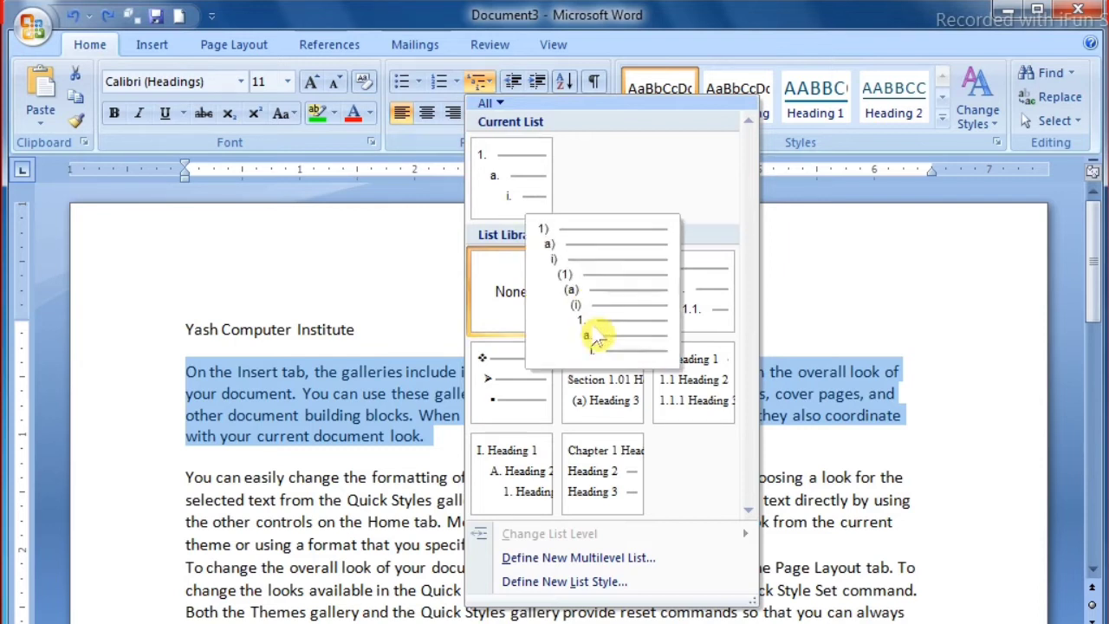
mouse_move(606, 379)
mouse_move(693, 373)
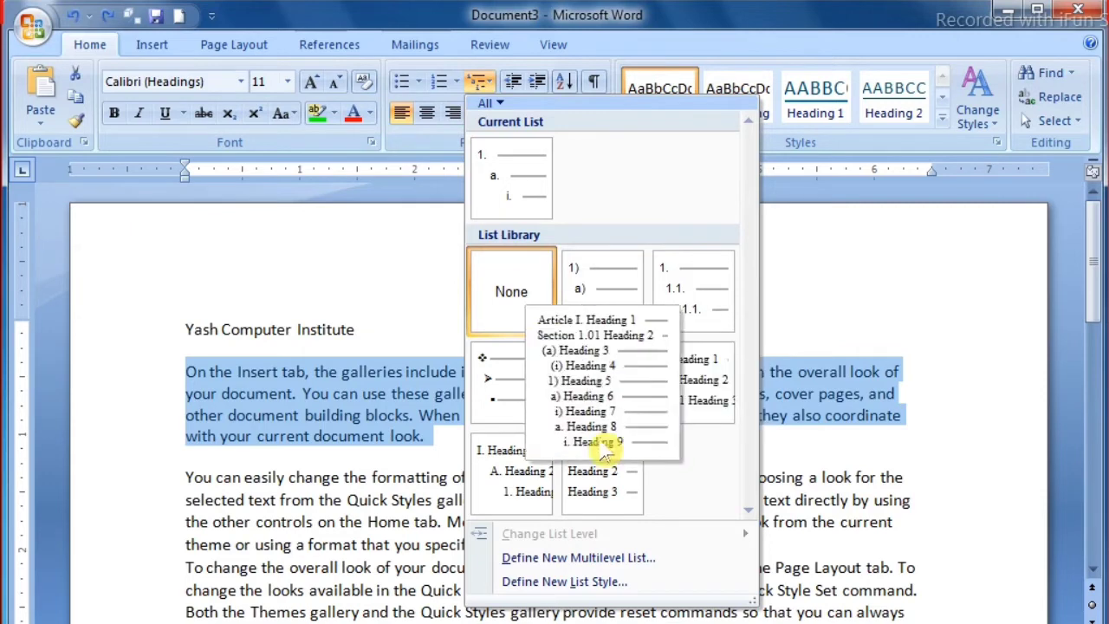
mouse_move(598, 475)
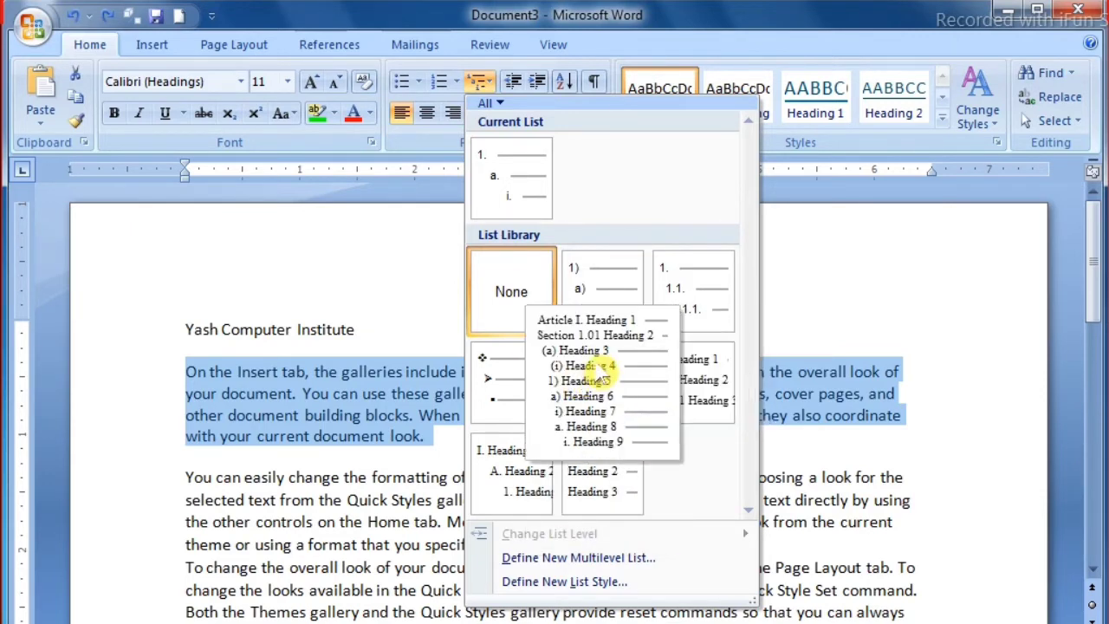
left_click(600, 374)
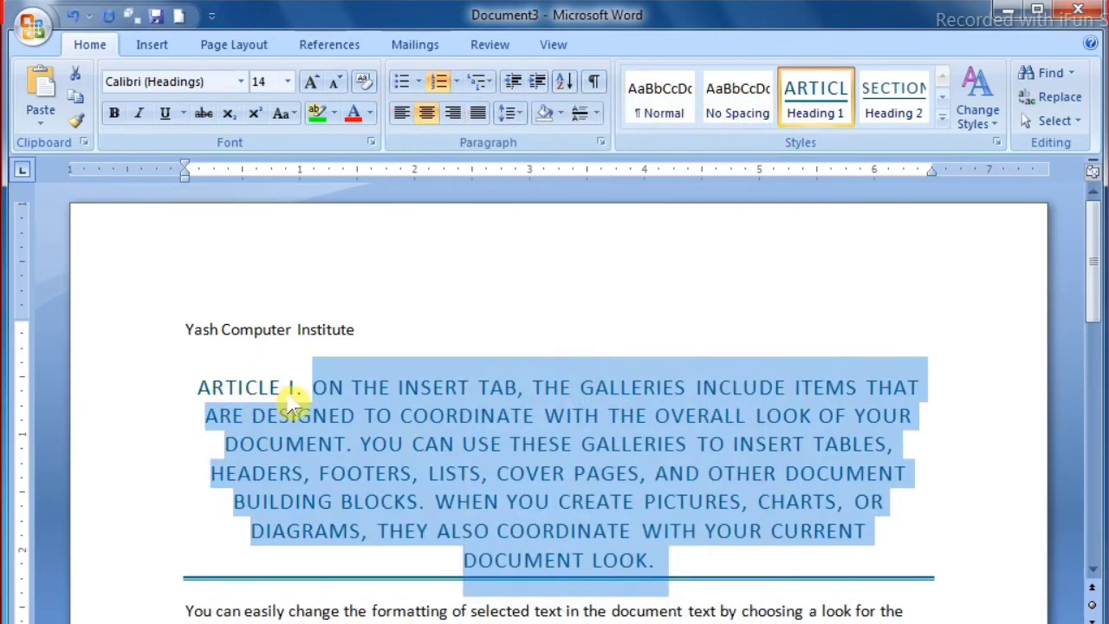
- Remove the multilevel list numbering from the first body paragraph and restore its Normal style
scroll(379, 444, "down", 6)
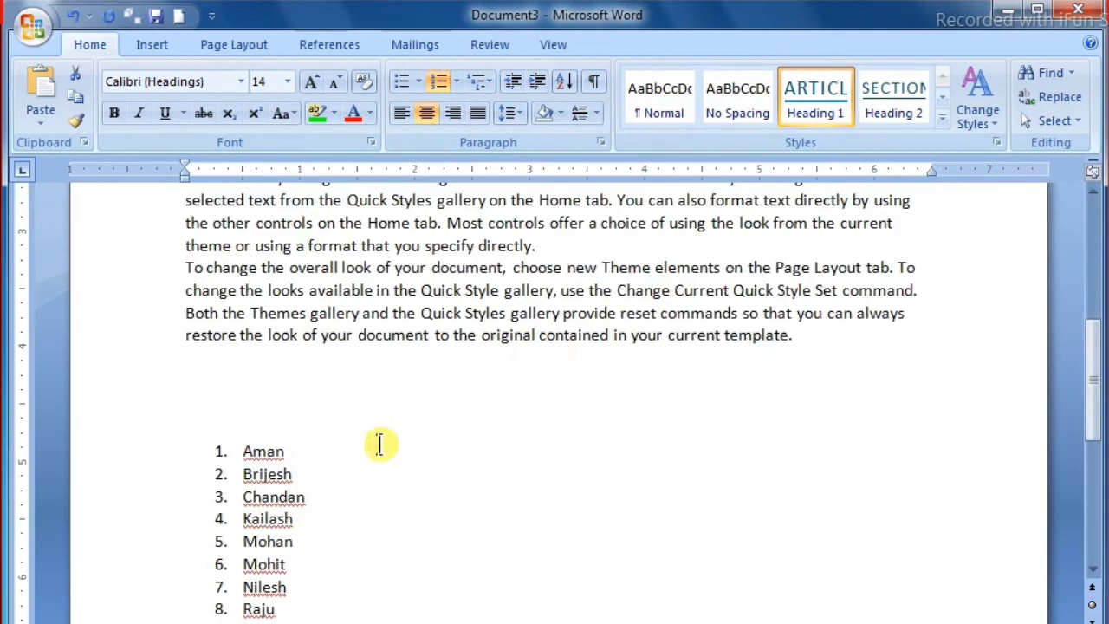
scroll(396, 347, "up", 6)
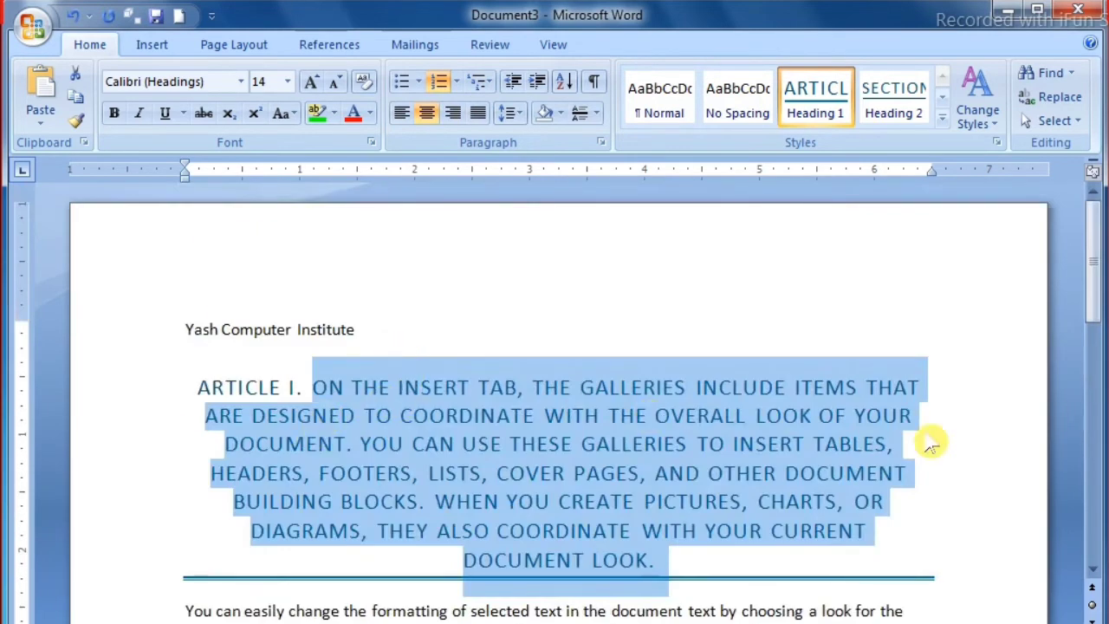
left_click(1092, 570)
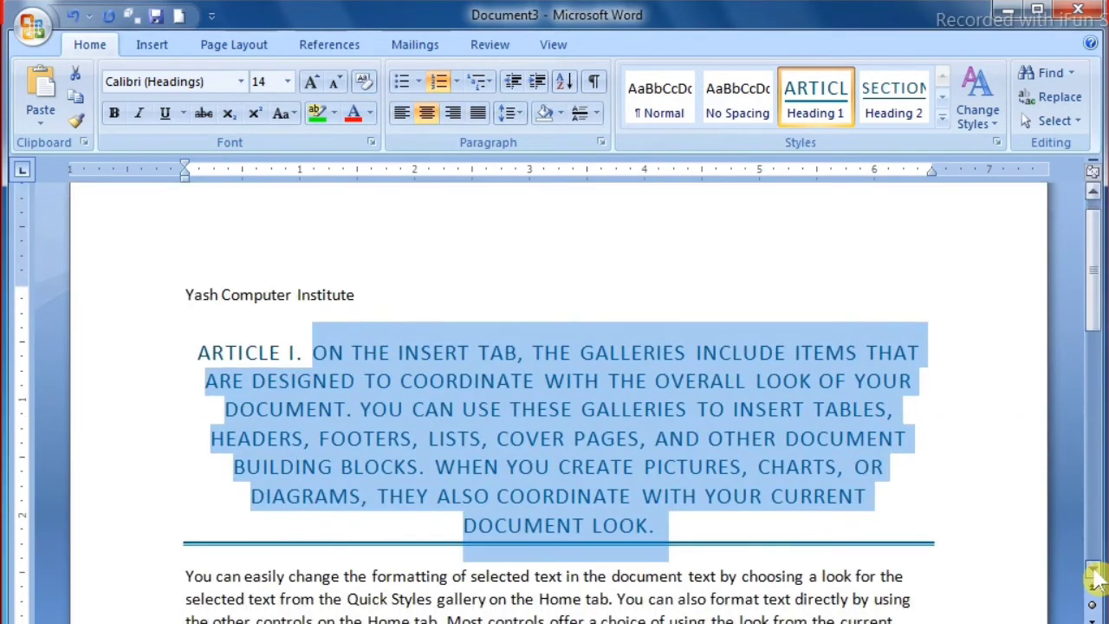
left_click(1093, 573)
left_click(1093, 573)
left_click(1094, 573)
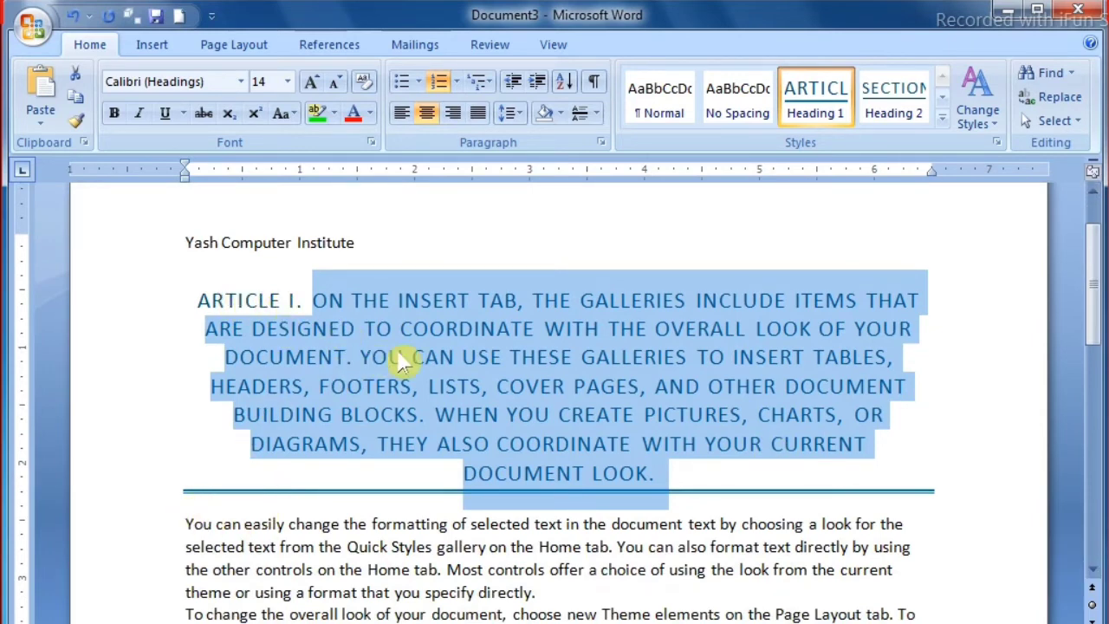
left_click(490, 83)
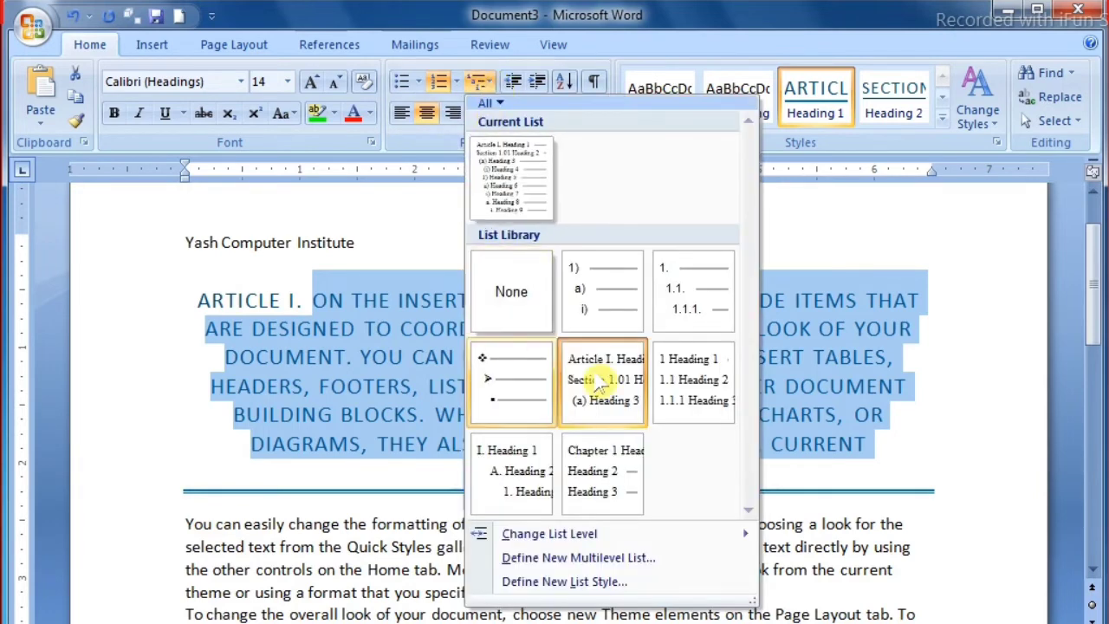
mouse_move(630, 410)
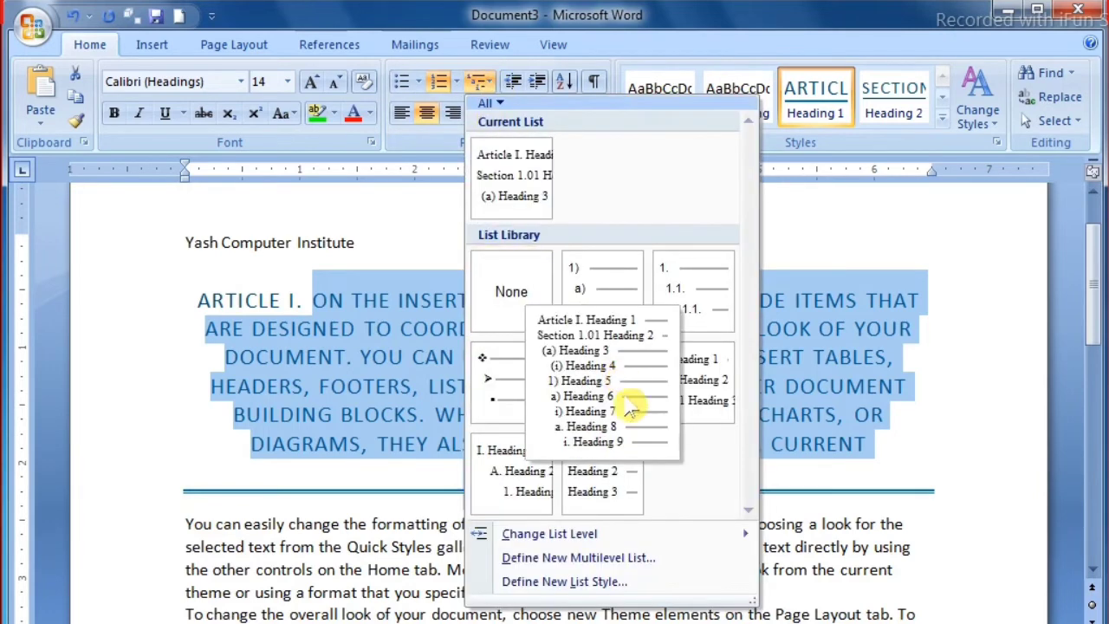
left_click(520, 293)
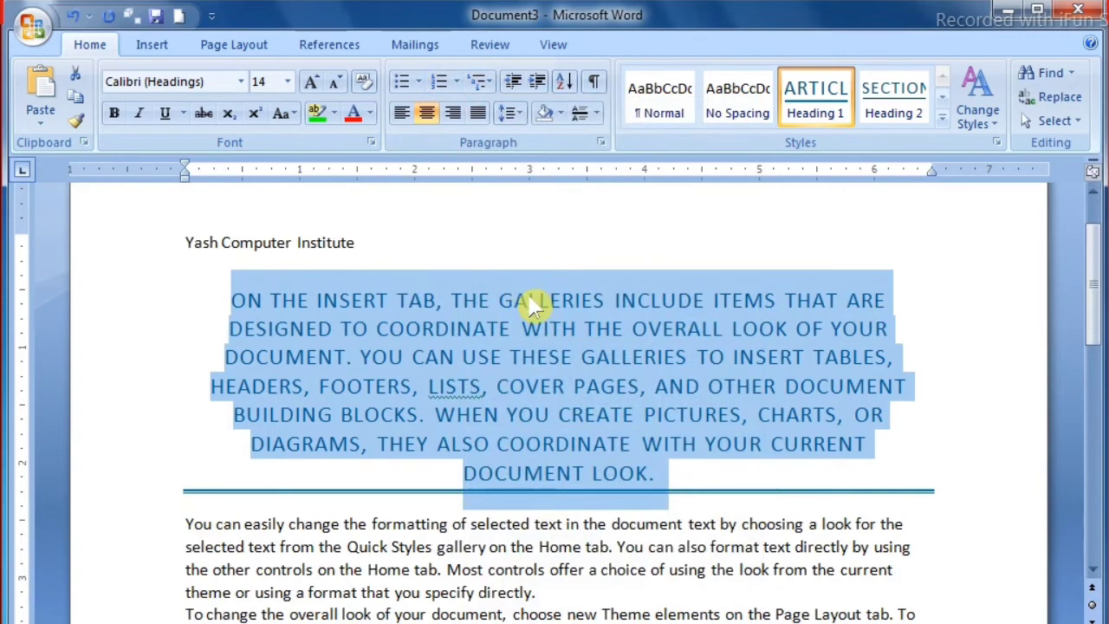
left_click(662, 113)
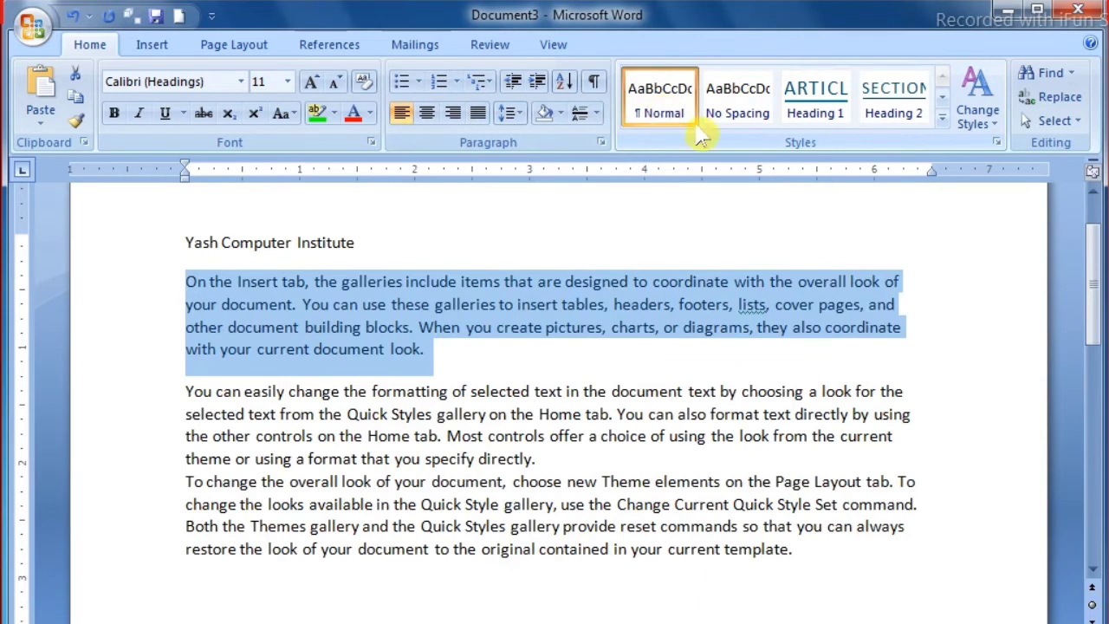
- Open the paragraph settings for the first body paragraph, review the alignment options, and choose Body Text as the outline level
left_click(604, 147)
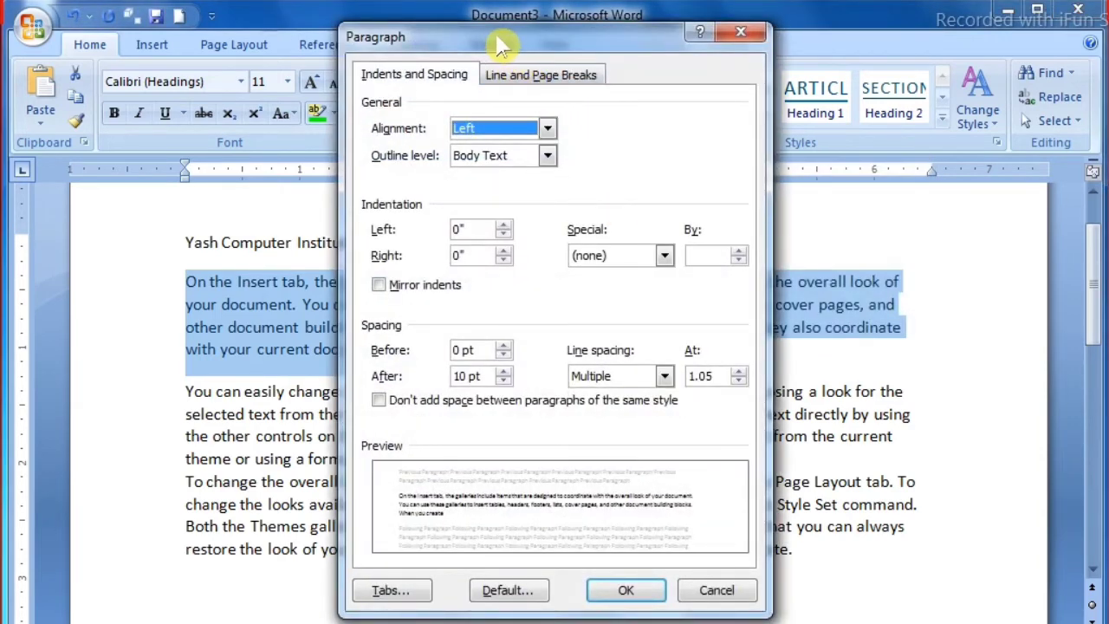
left_click_drag(500, 45, 679, 34)
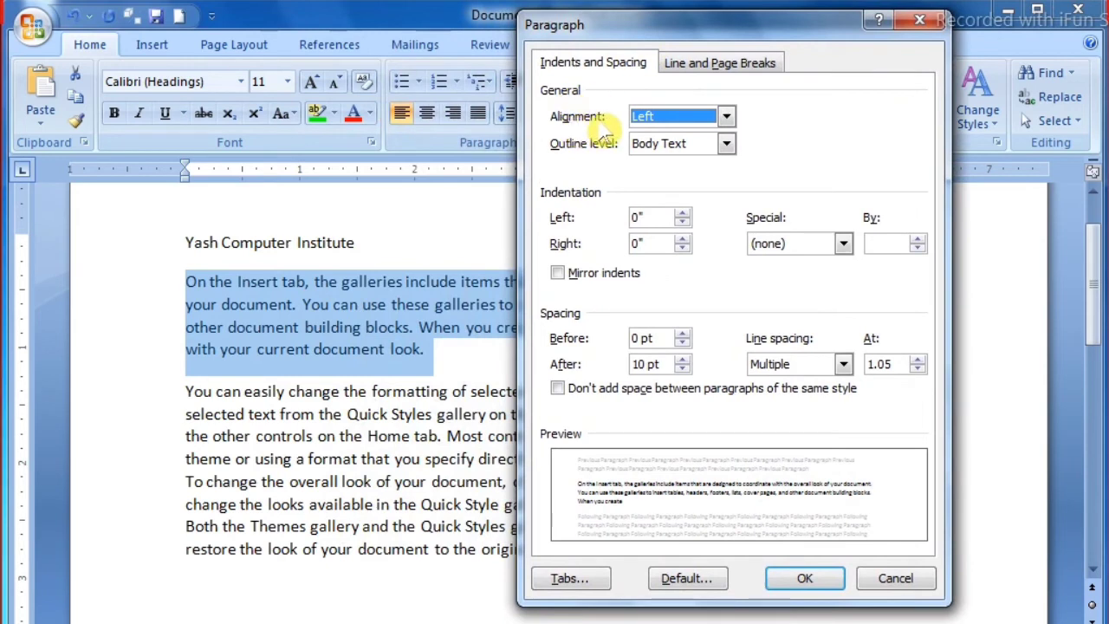
left_click(721, 116)
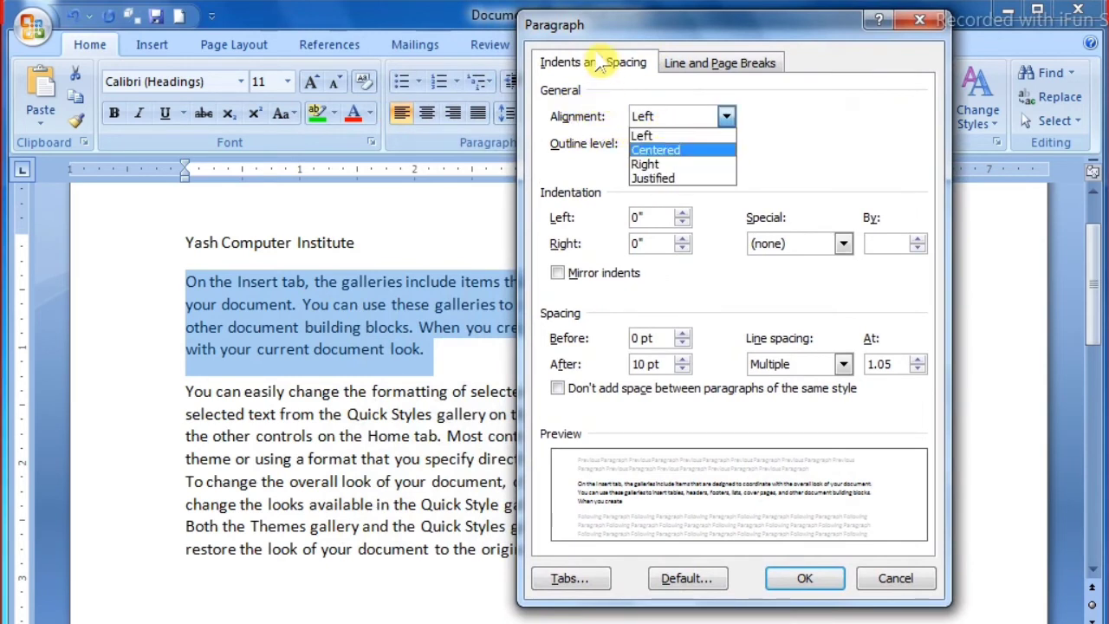
left_click(660, 35)
left_click_drag(632, 19, 711, 11)
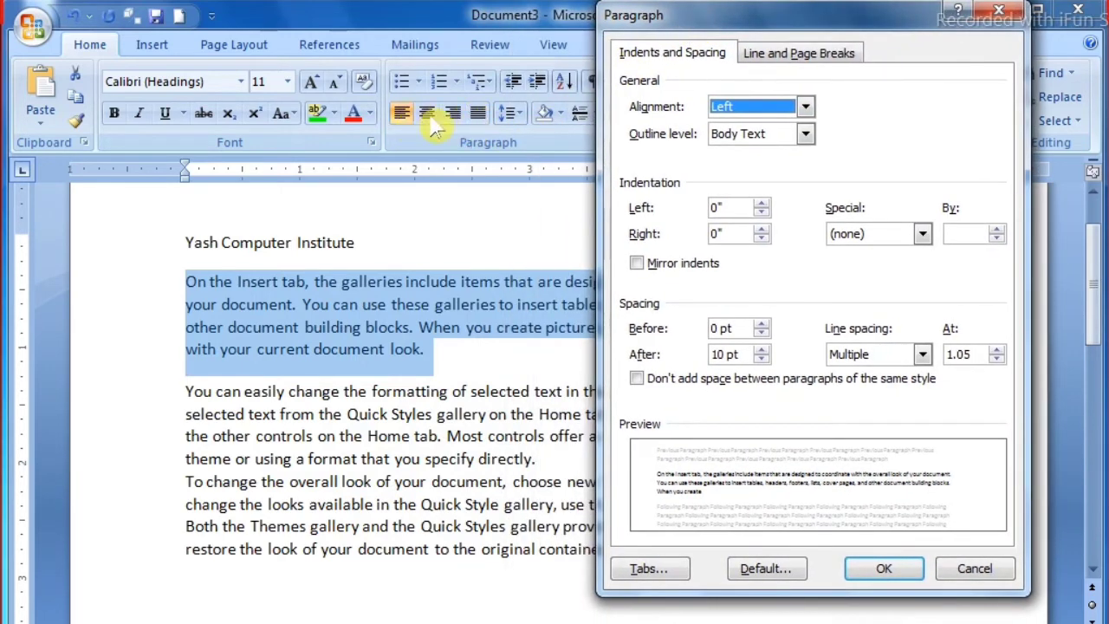
left_click(757, 140)
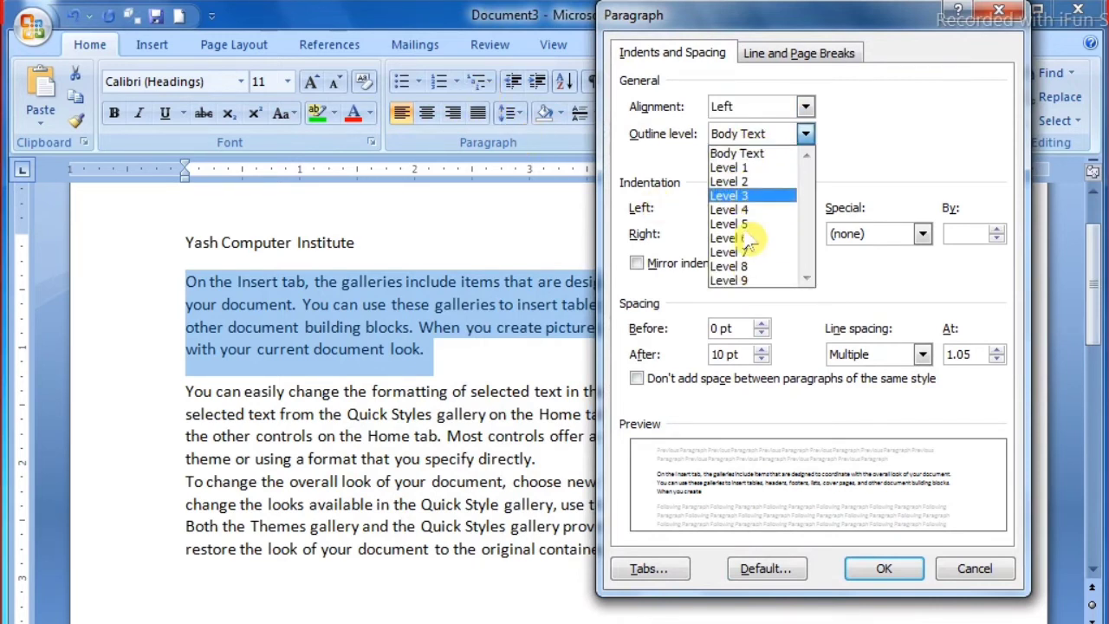
left_click(771, 152)
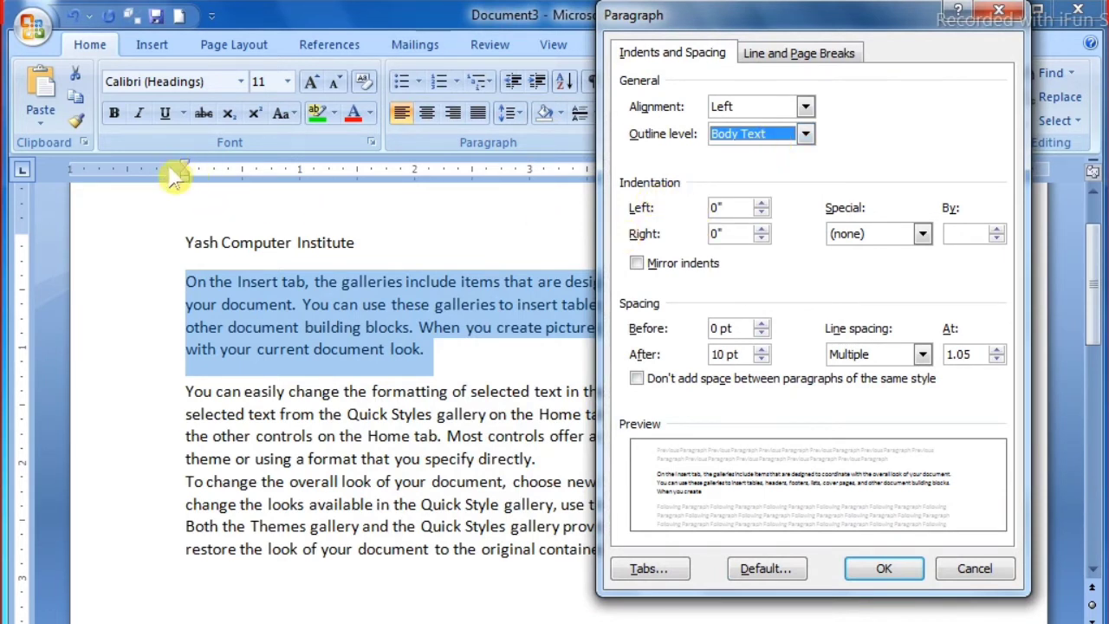
- Set the paragraph's left indentation to 0.5" and try the Hanging special indent
double_click(718, 207)
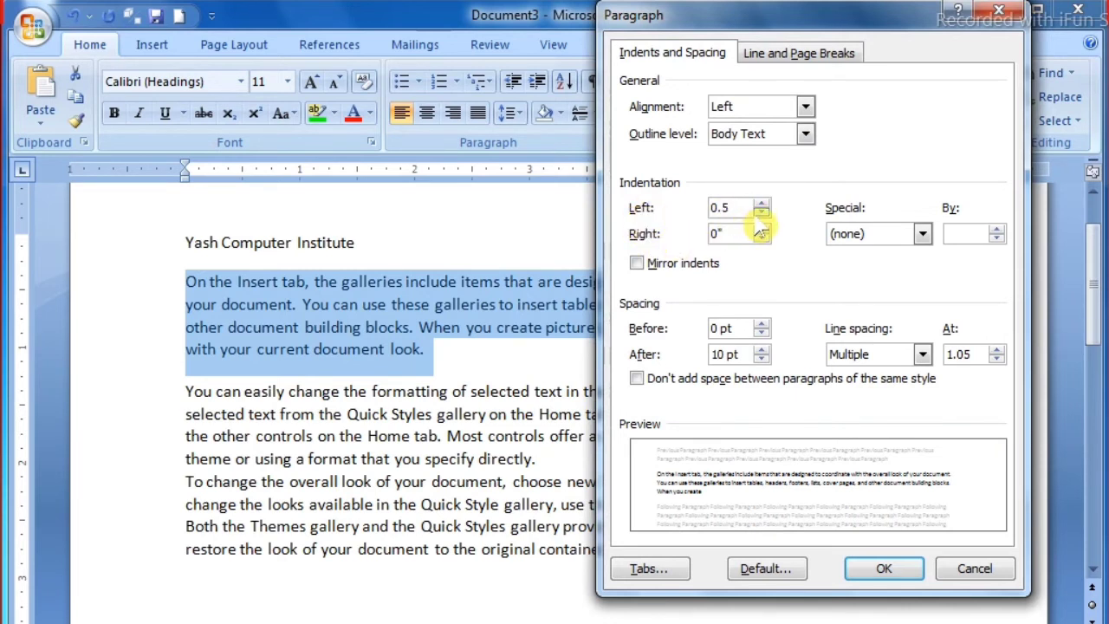
left_click(722, 232)
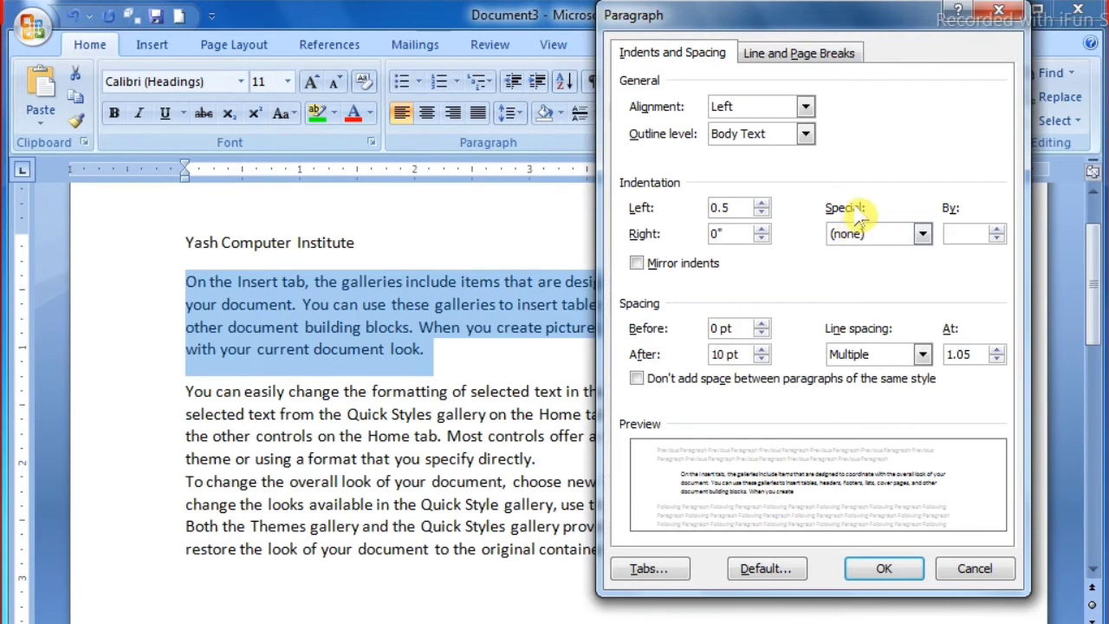
left_click(919, 234)
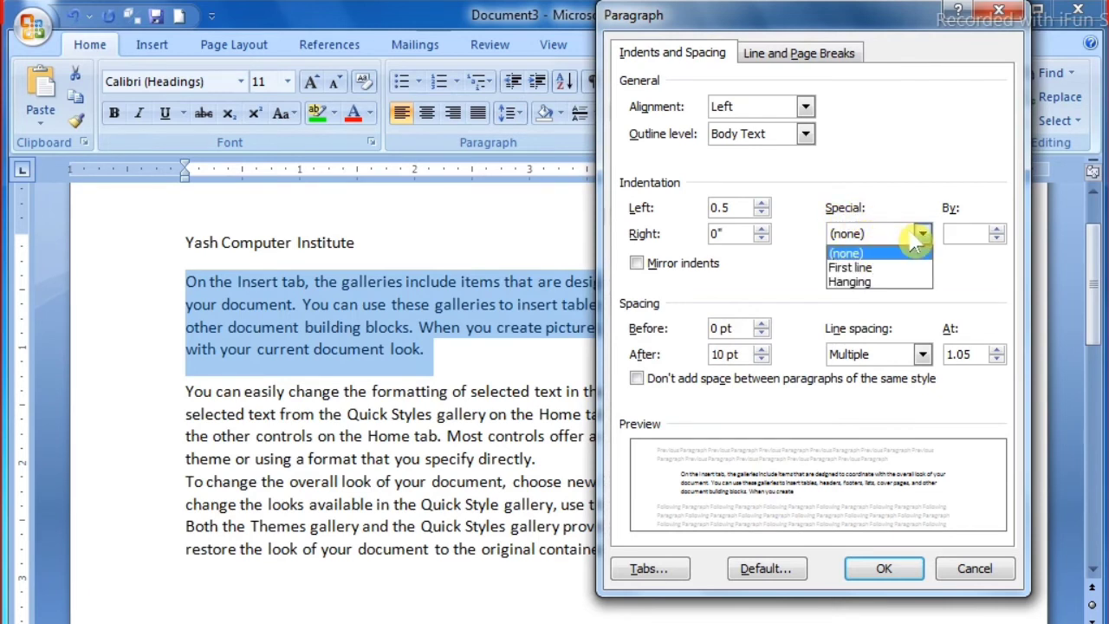
left_click(877, 283)
- Set the special indent to First line by 0.8", and switch mirror indents on and back off
left_click(906, 241)
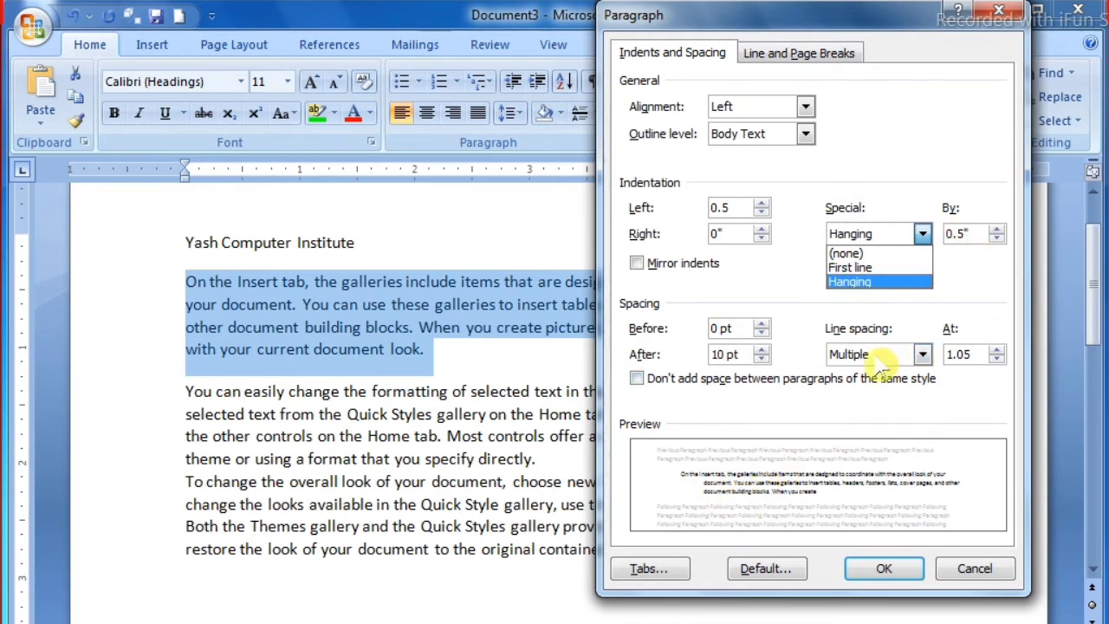
left_click(862, 269)
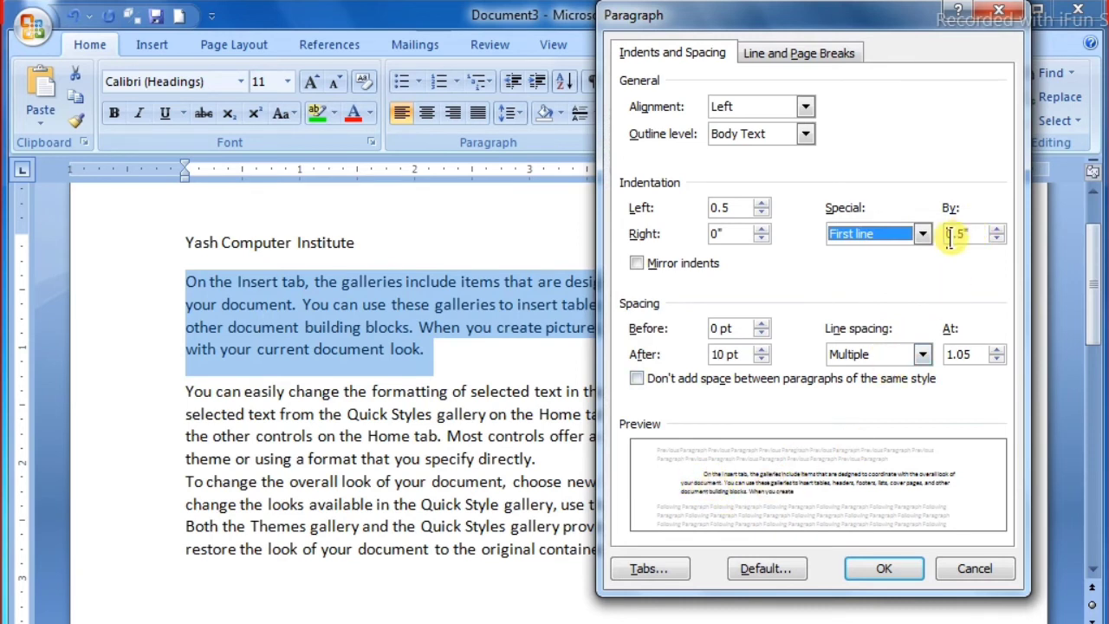
left_click(998, 229)
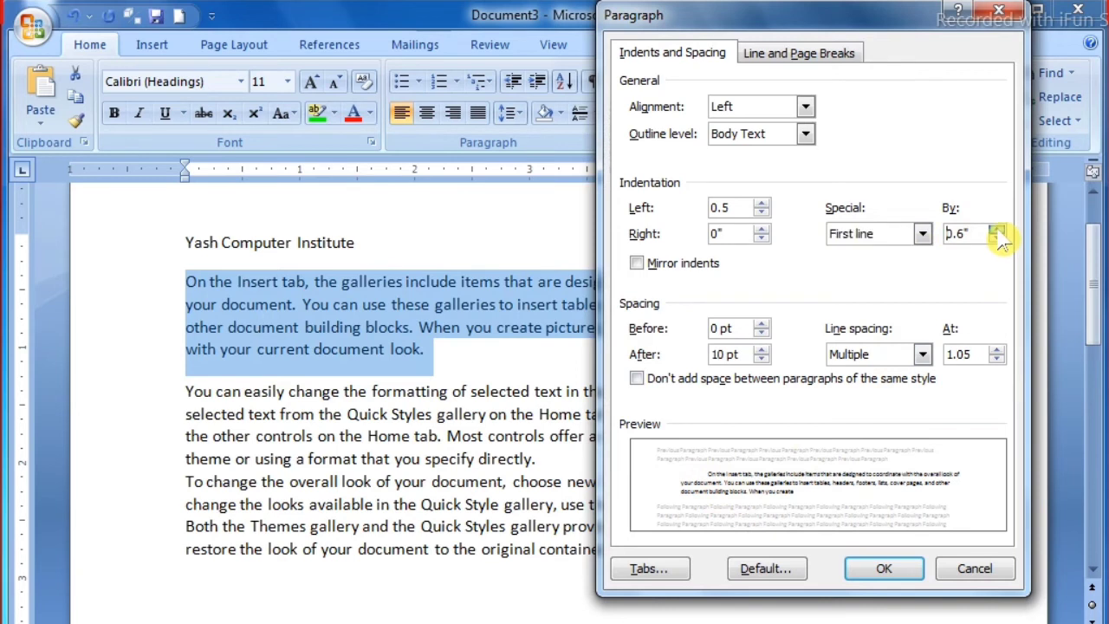
left_click(997, 230)
left_click(998, 230)
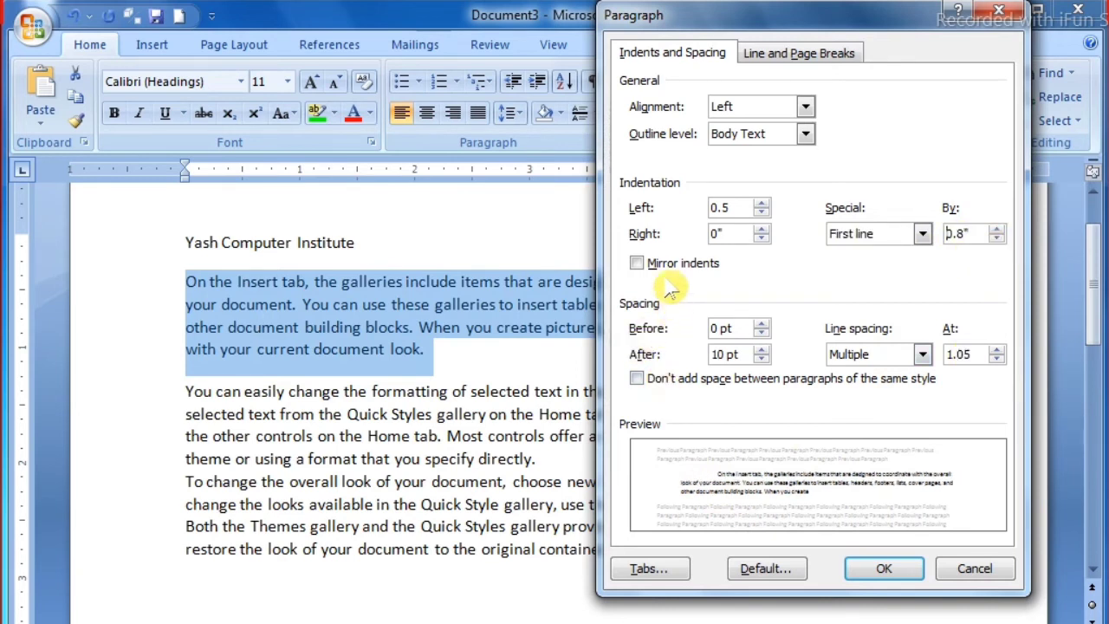
left_click(638, 263)
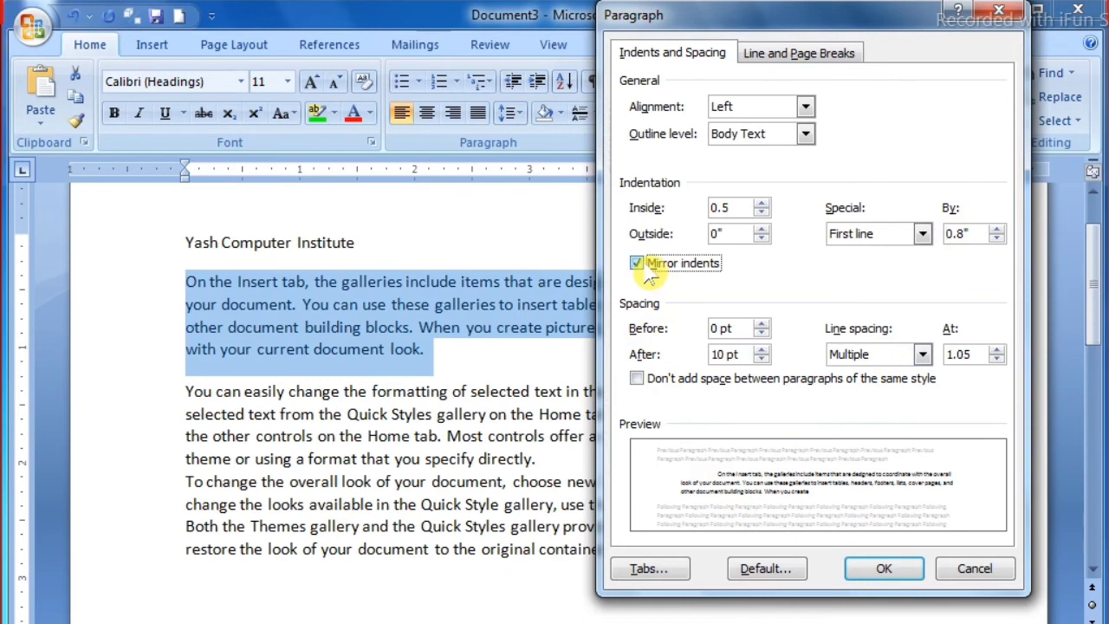
left_click(638, 263)
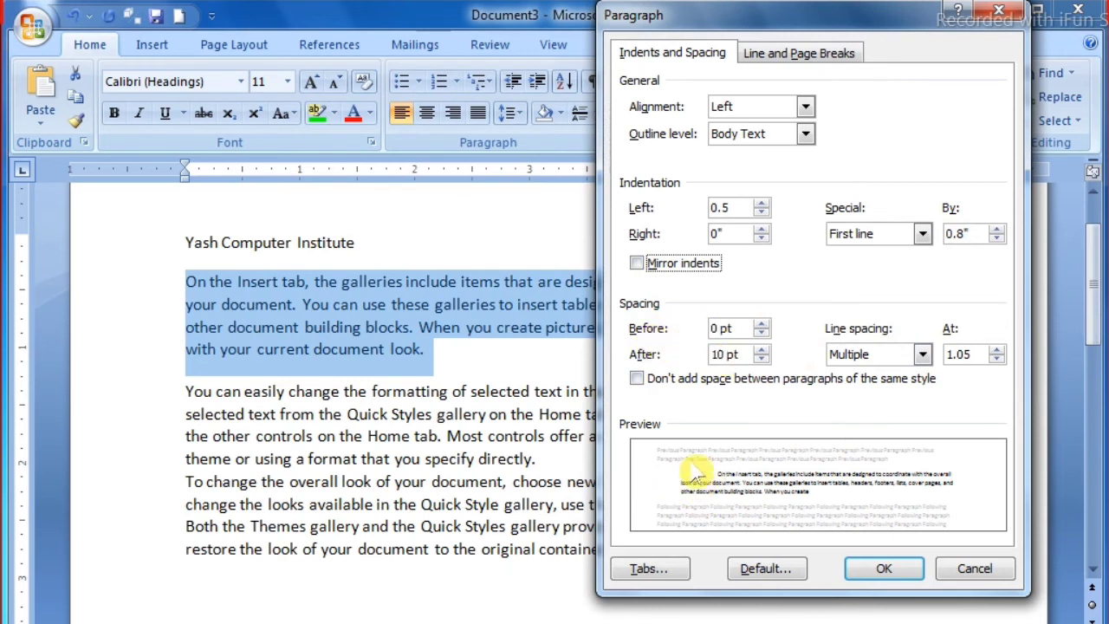
- Apply 12 pt spacing before and 1.5 lines spacing to the paragraph, with no added space between paragraphs of the same style
left_click(763, 325)
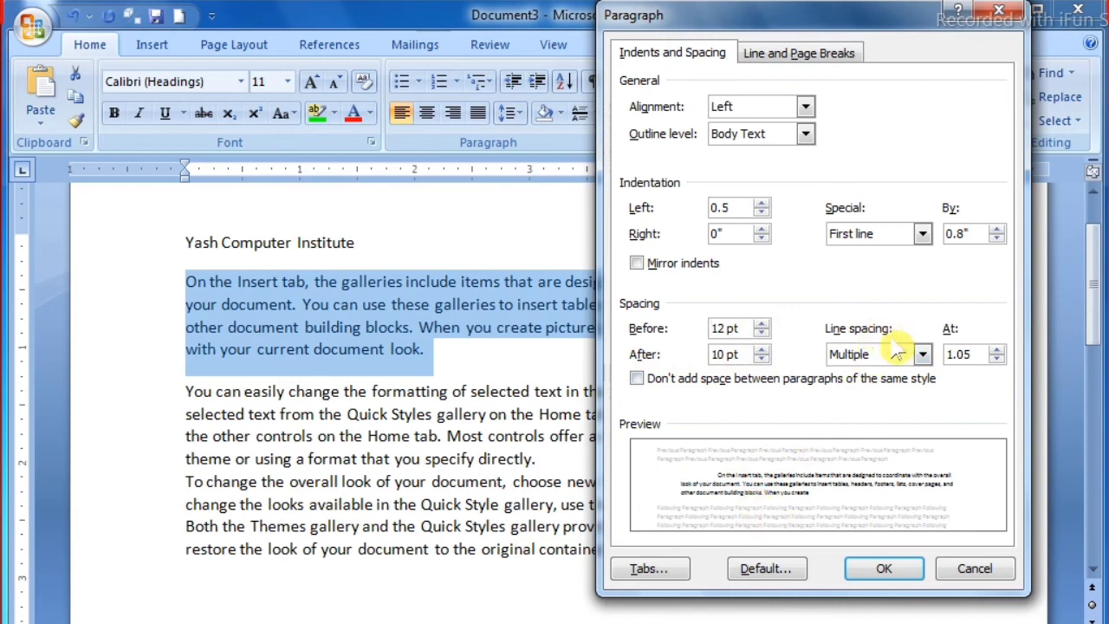
left_click(922, 354)
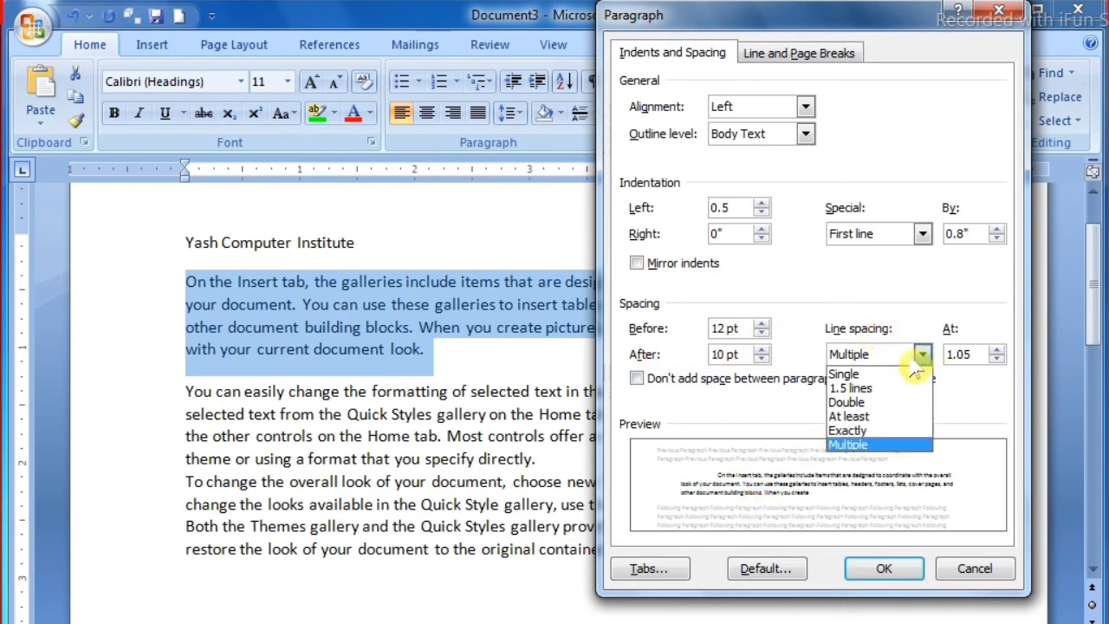
left_click(853, 376)
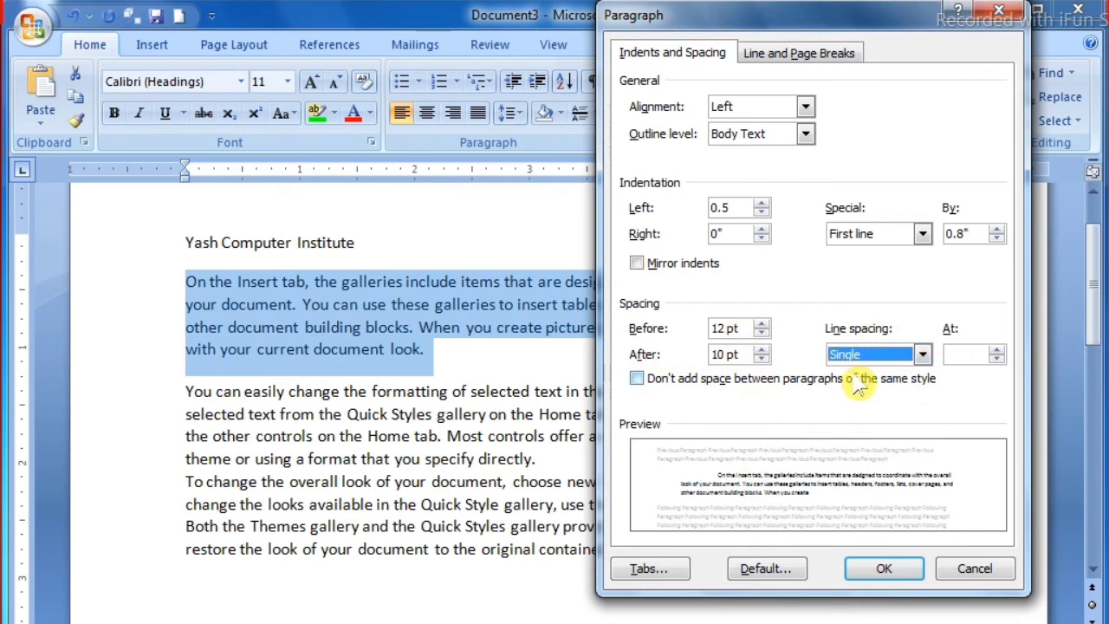
left_click(922, 355)
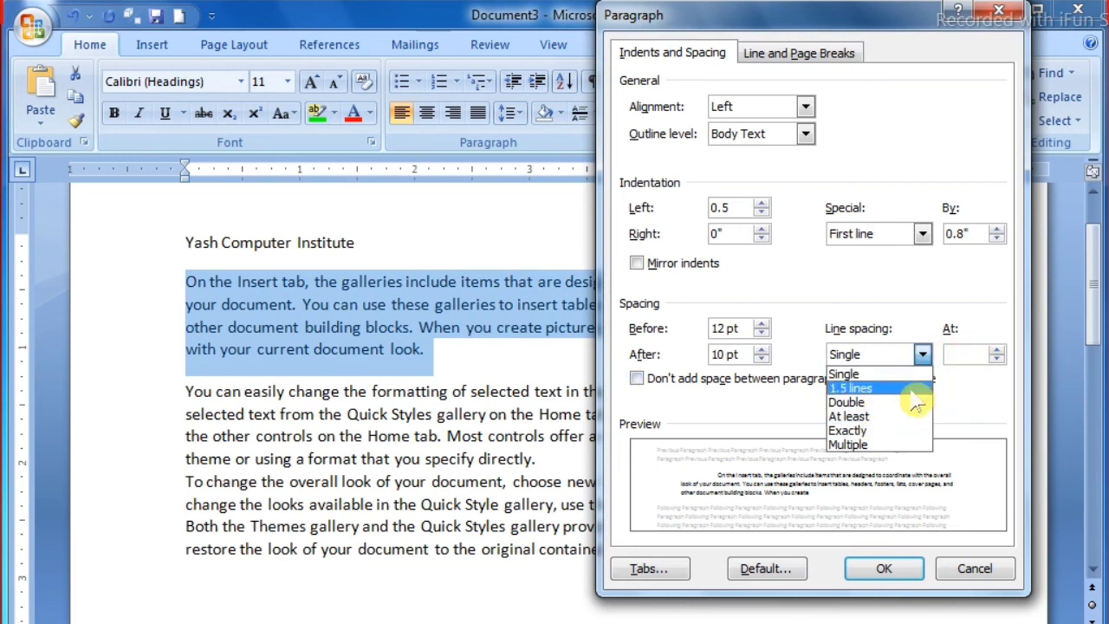
left_click(865, 390)
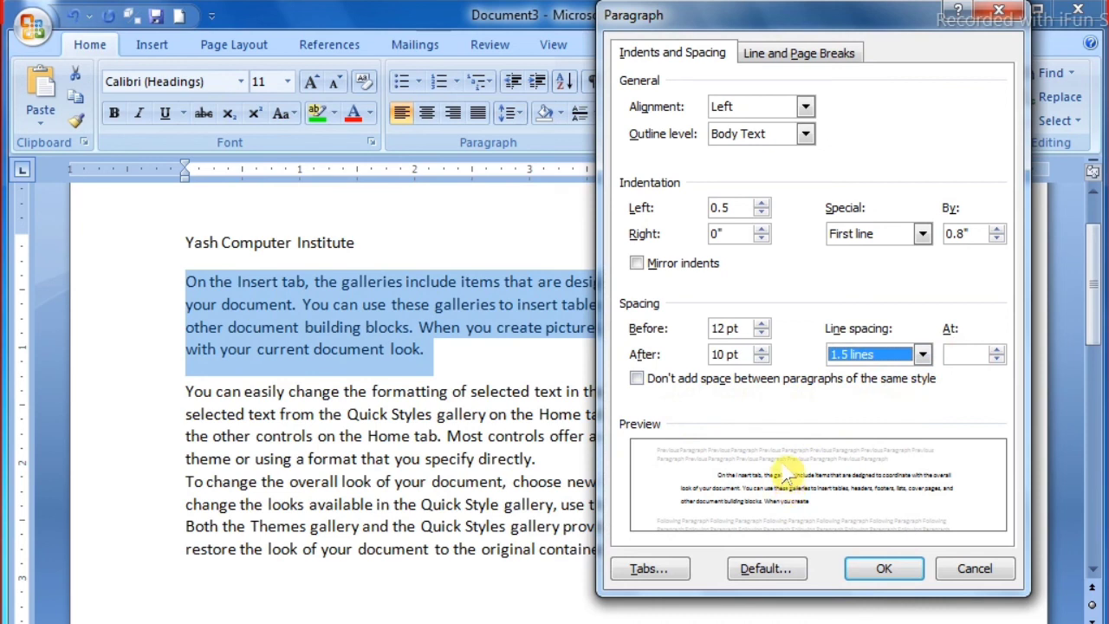
left_click(637, 379)
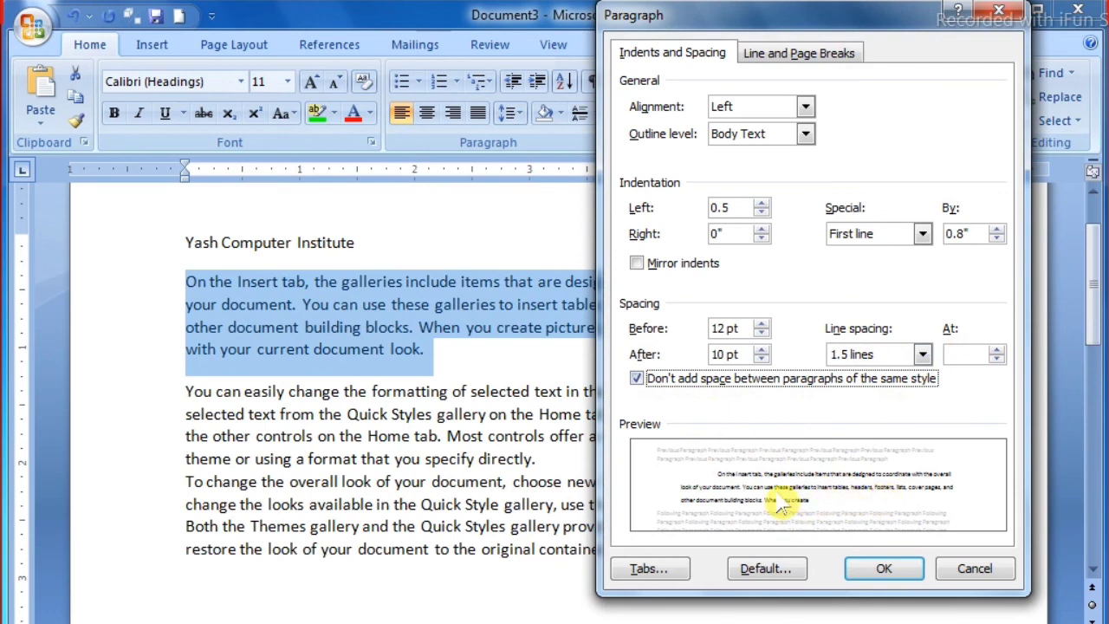
left_click(884, 569)
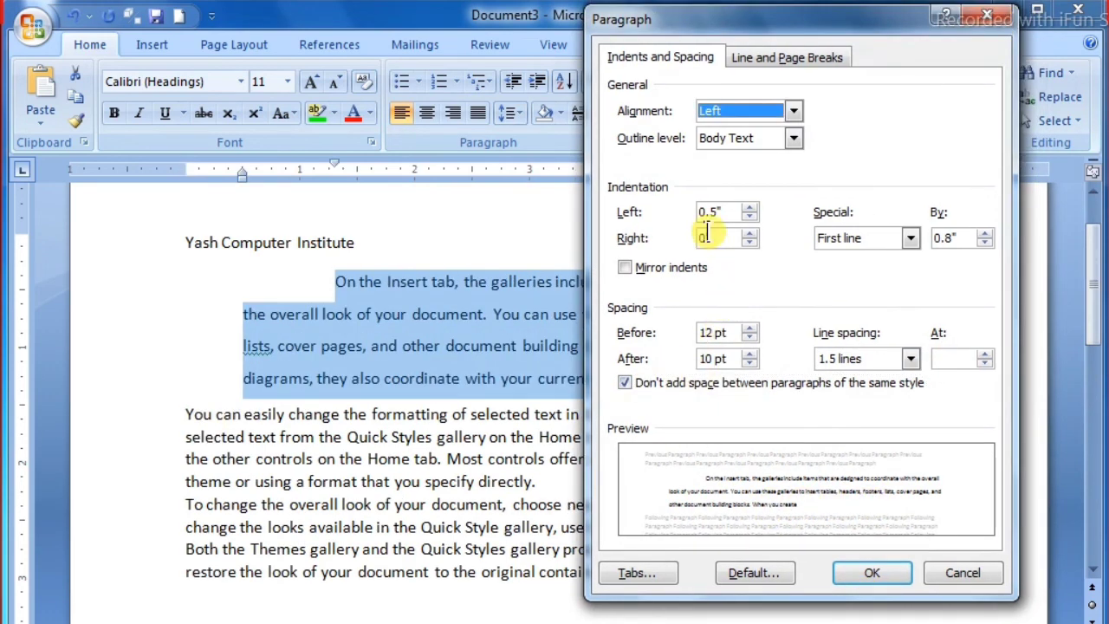
- Reopen the paragraph settings and move the dialog aside to uncover the formatted paragraph
left_click_drag(617, 28, 728, 48)
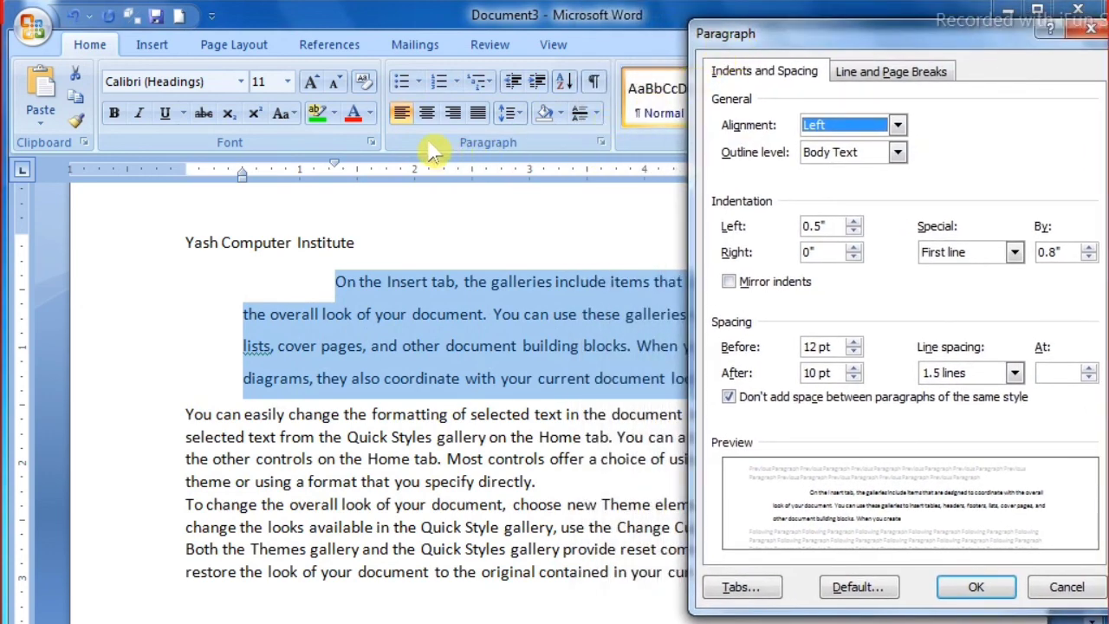